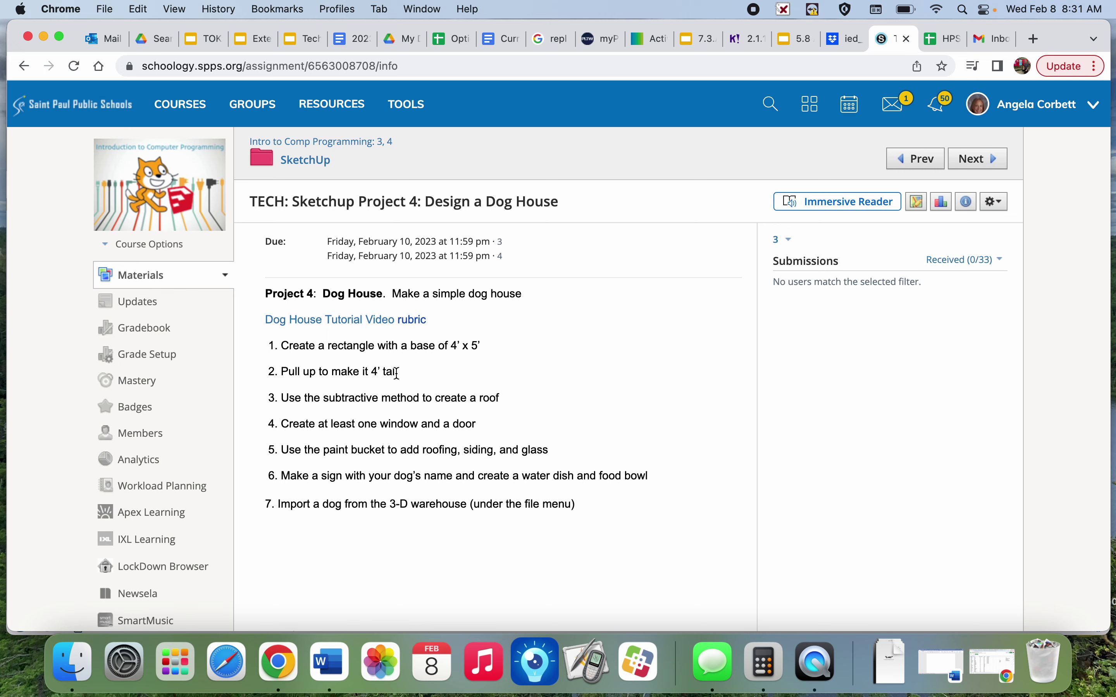
- Switch to the model in Top view and erase the stray edge near the origin
key("super+grave")
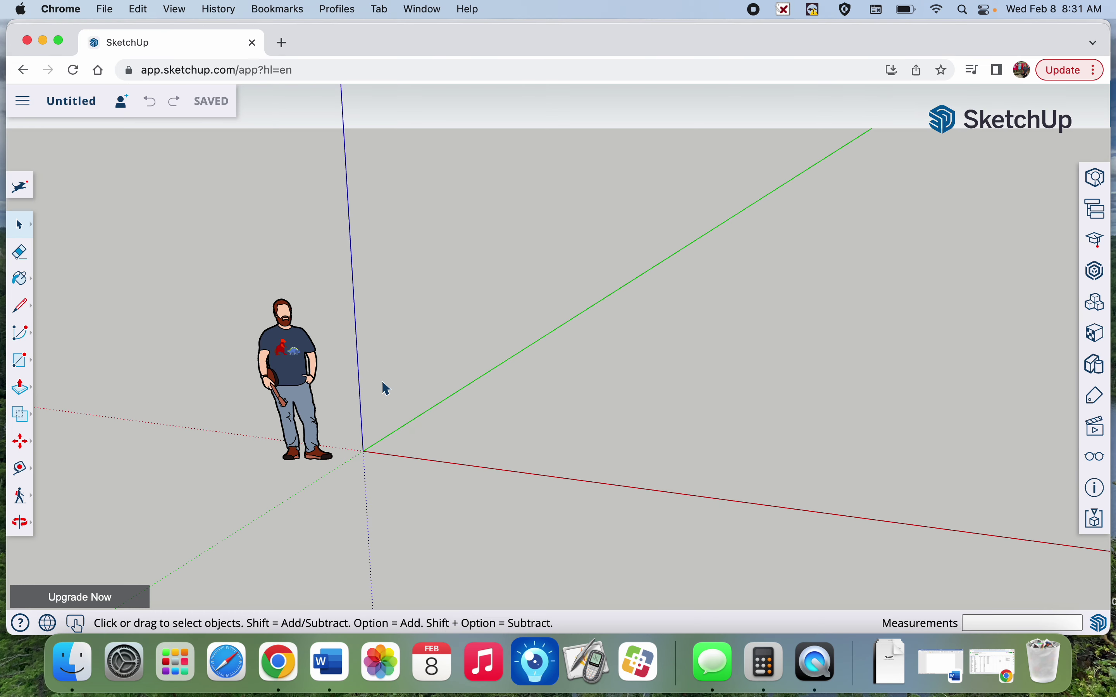
left_click(1090, 443)
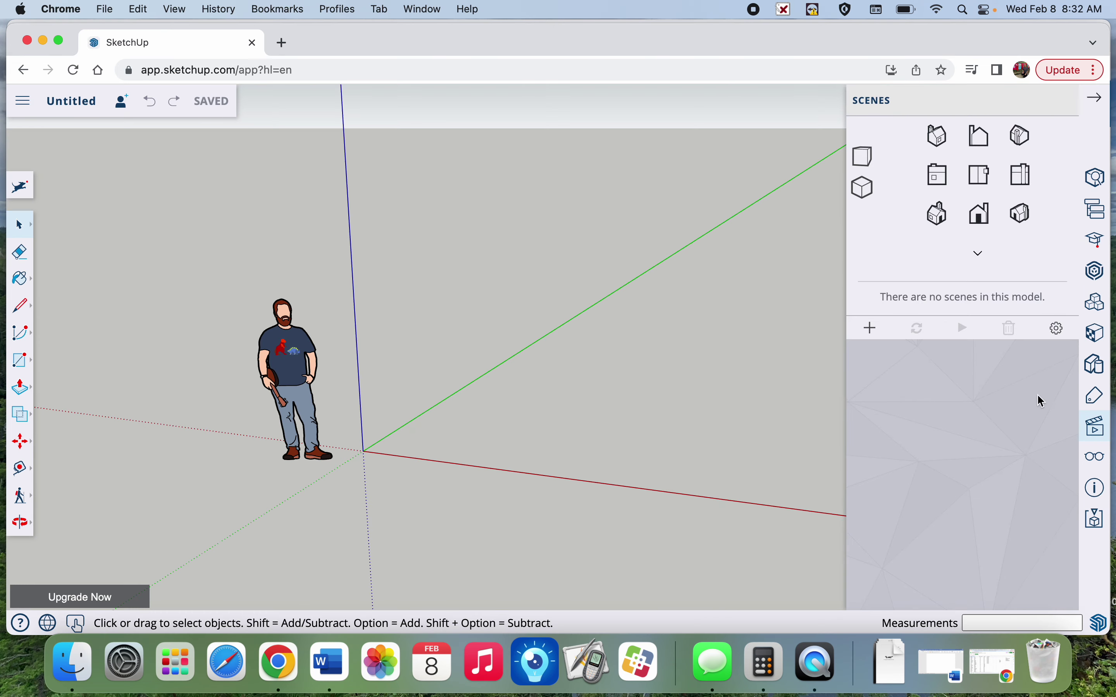
left_click(981, 189)
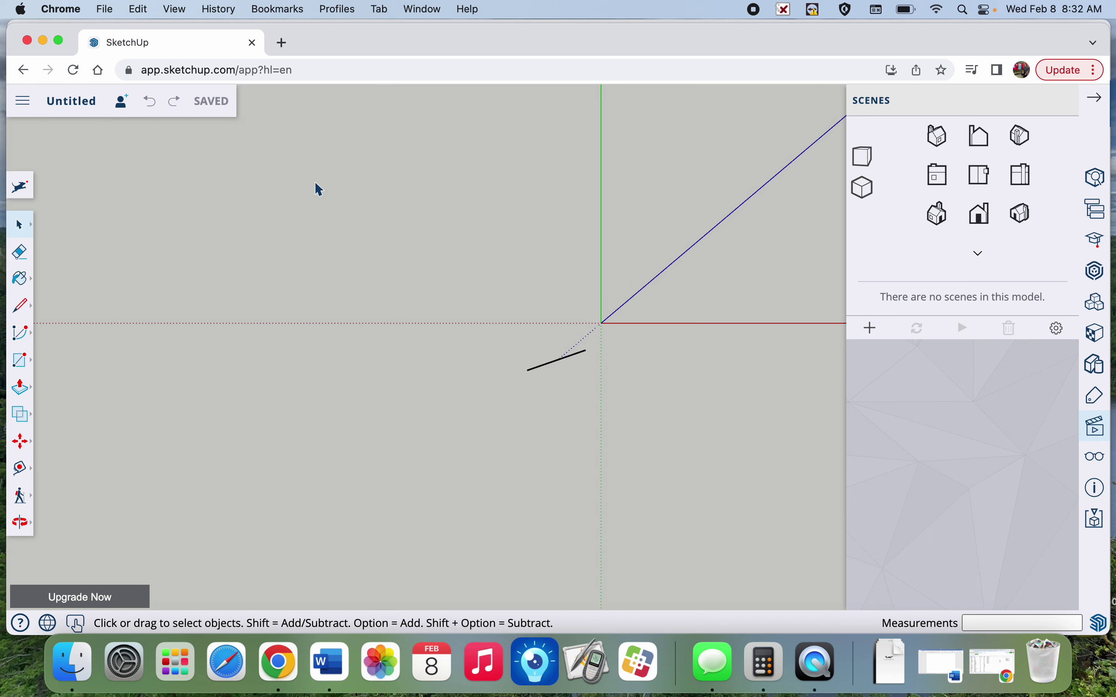
left_click(21, 251)
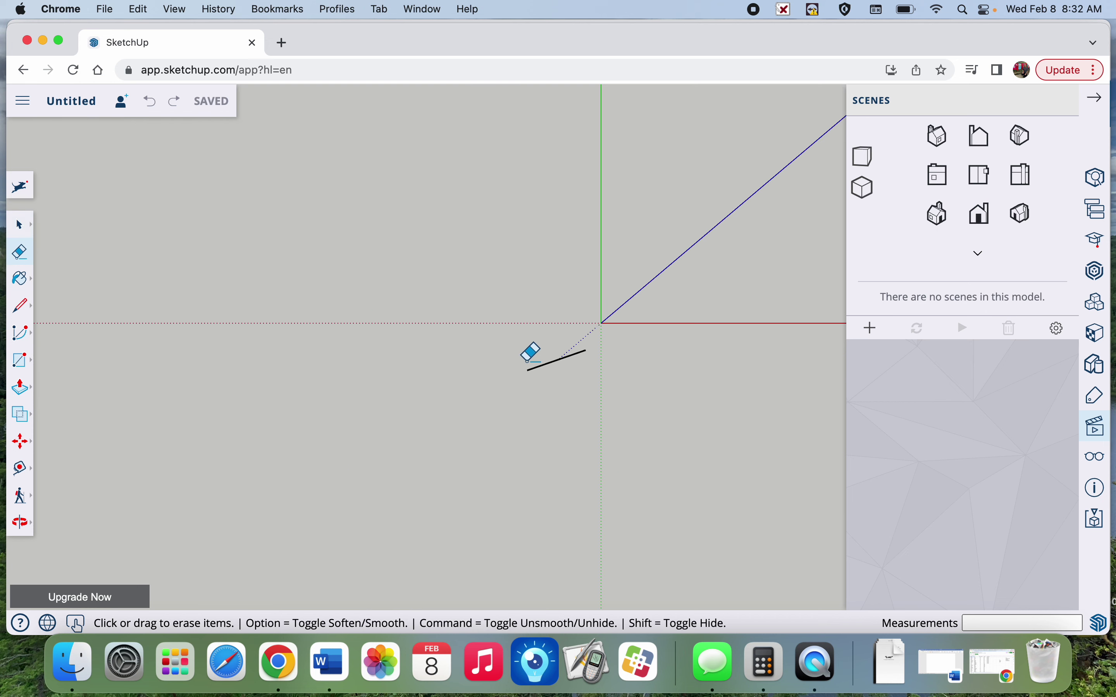
left_click(540, 384)
- Draw a 4' by 5' base rectangle starting at the origin
left_click(22, 361)
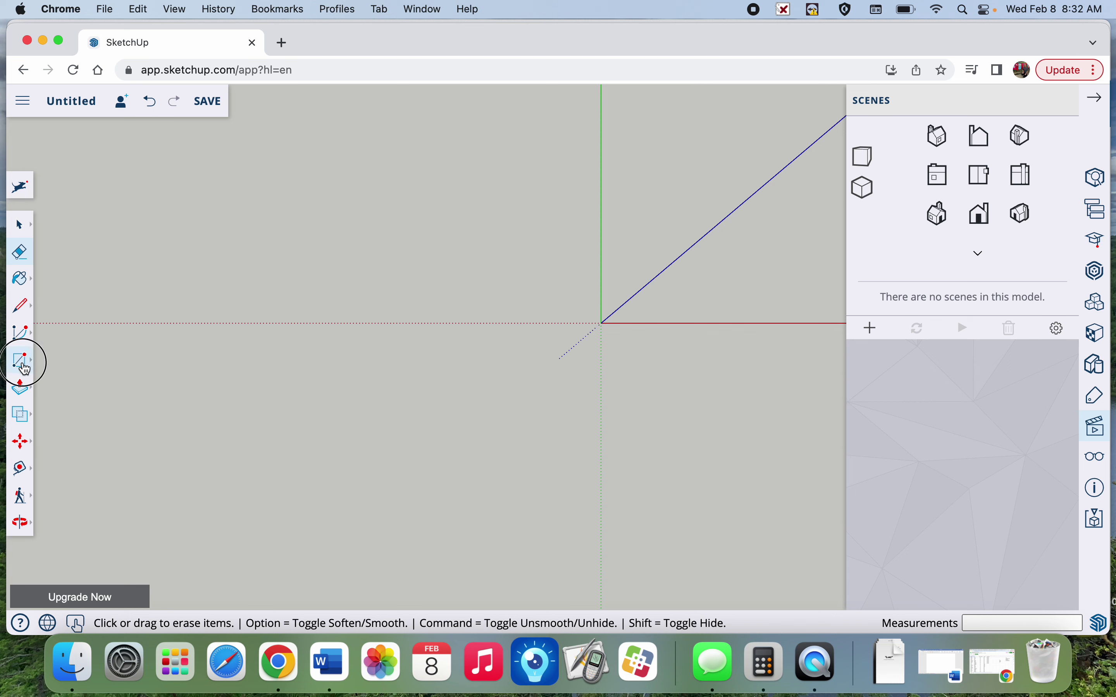
left_click(602, 323)
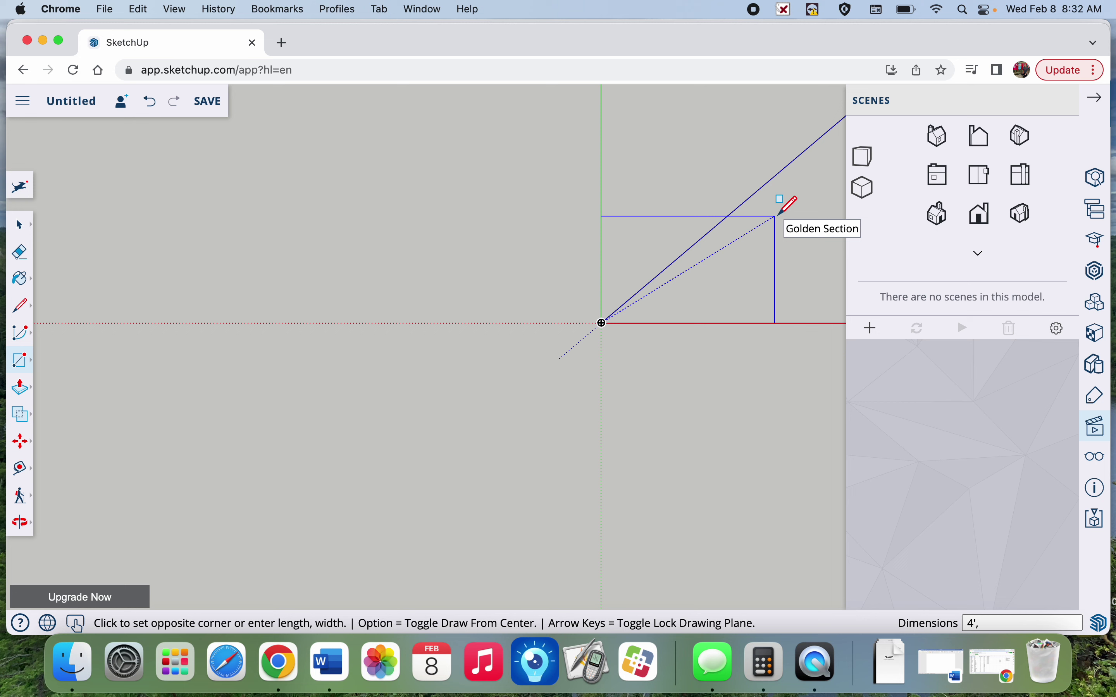
key("Return")
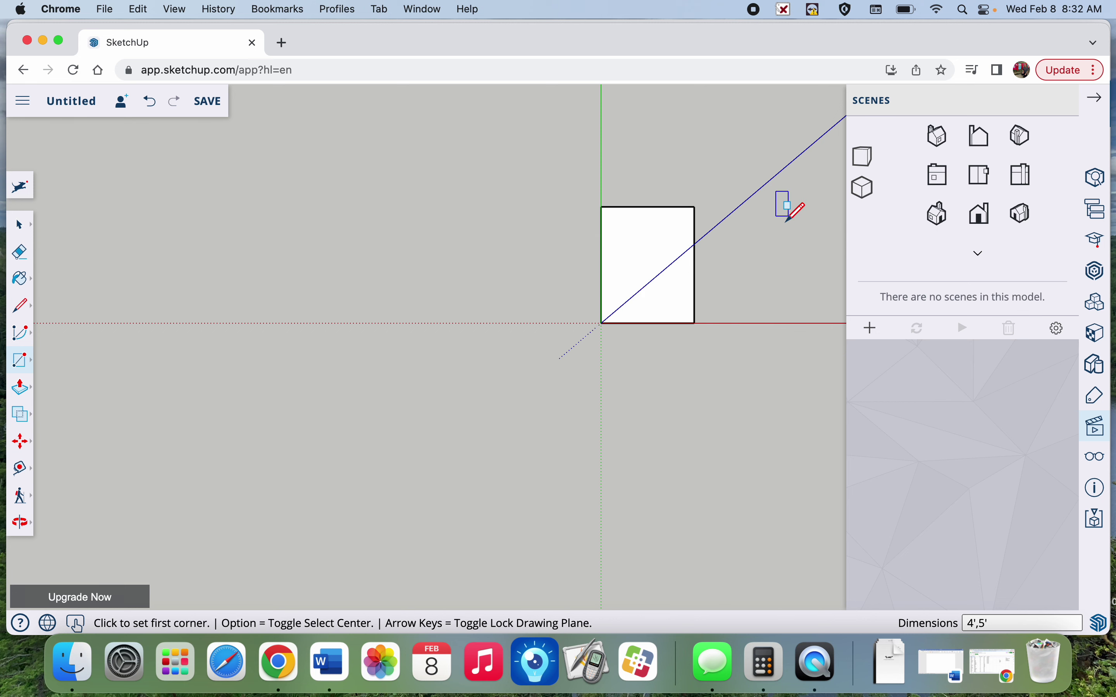
- Push/Pull the base rectangle up 4' into a solid box
left_click(932, 143)
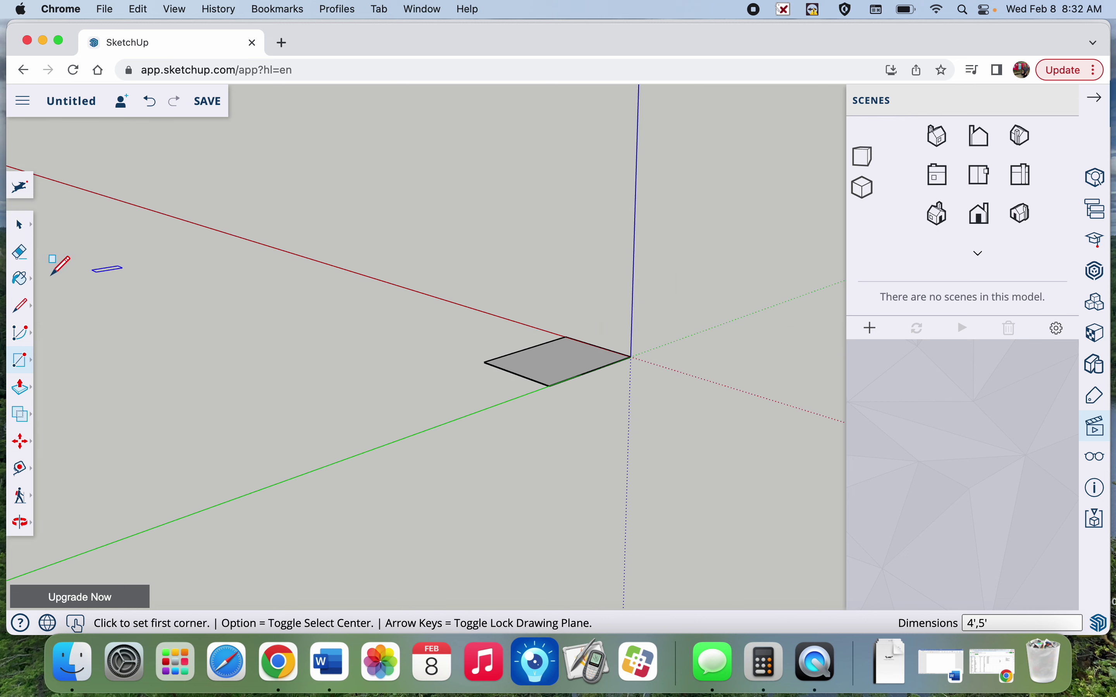
left_click(23, 385)
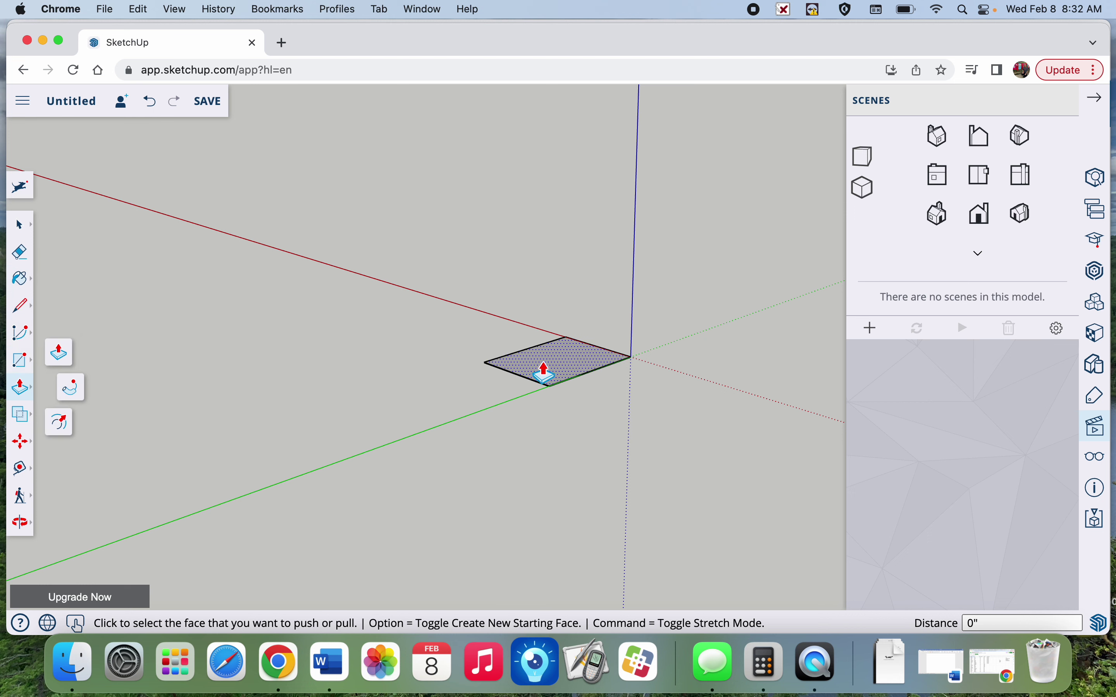
left_click(543, 371)
left_click(553, 305)
type("4'")
key("Return")
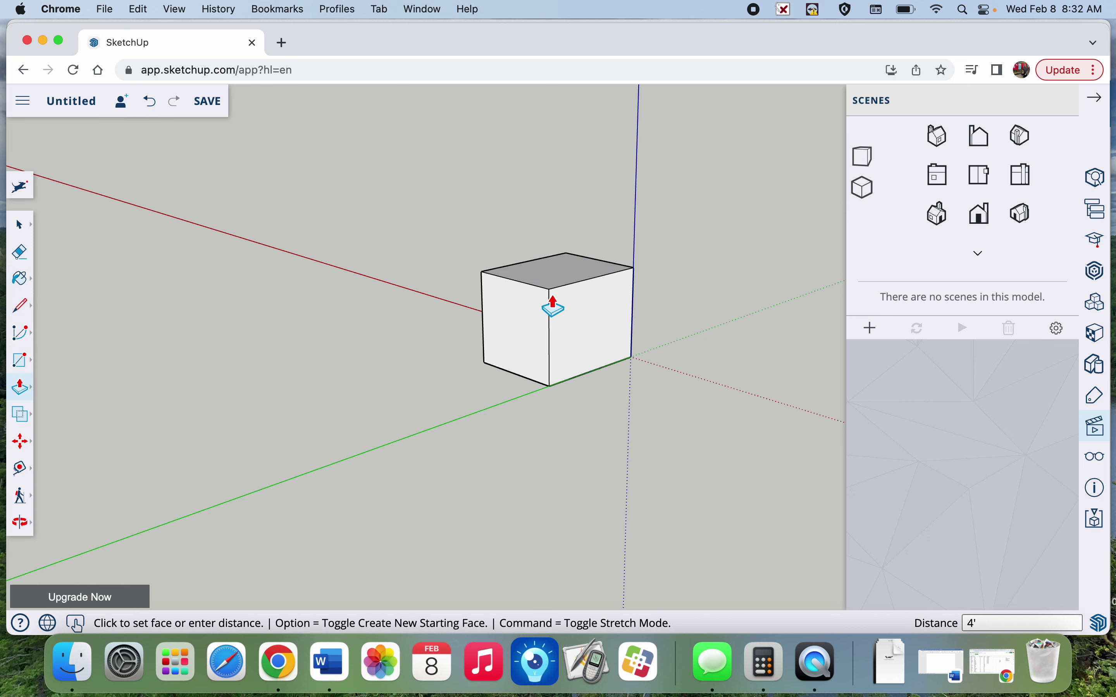
- In Front view, draw two sloped lines from the top-edge midpoint down to each side
left_click(975, 219)
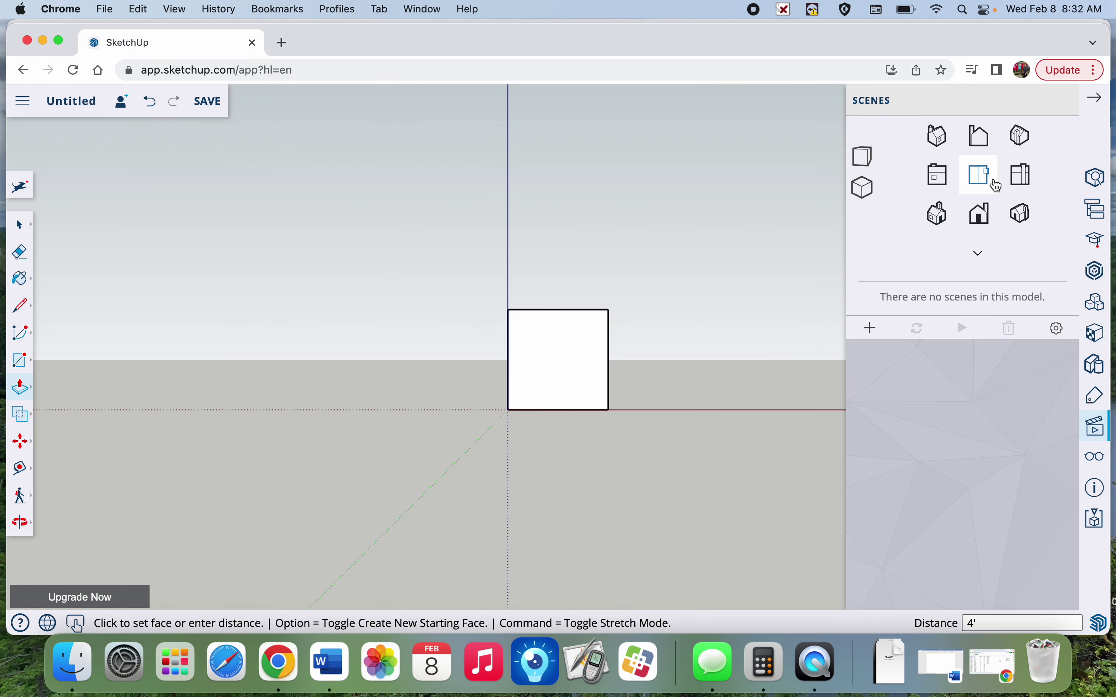
left_click(21, 305)
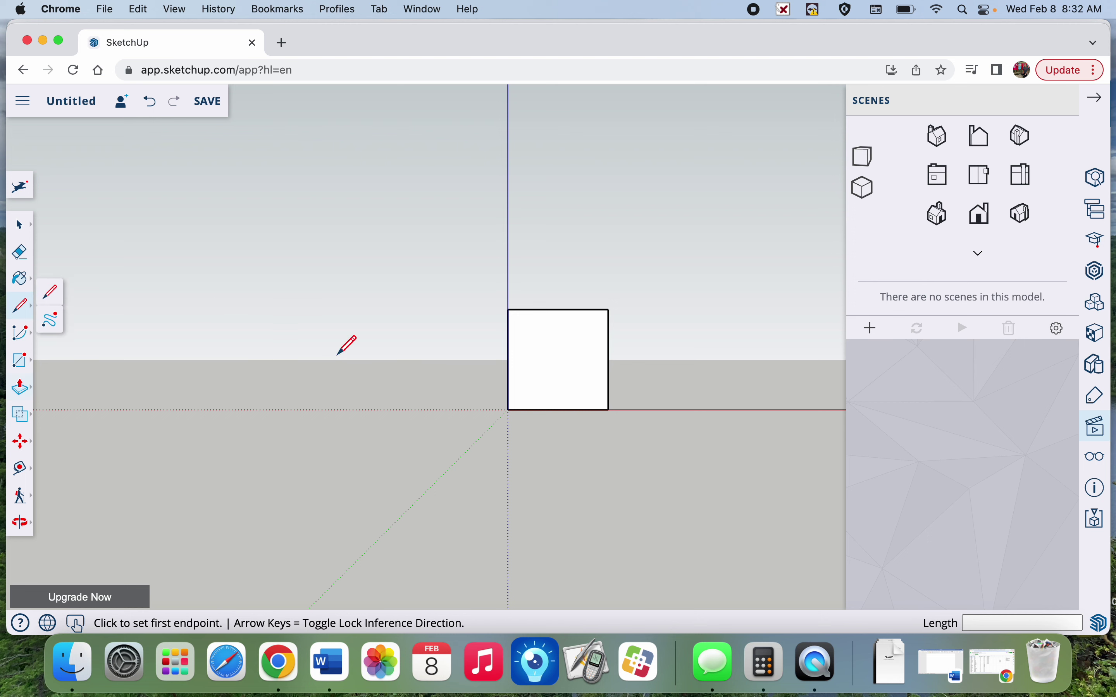
left_click(559, 309)
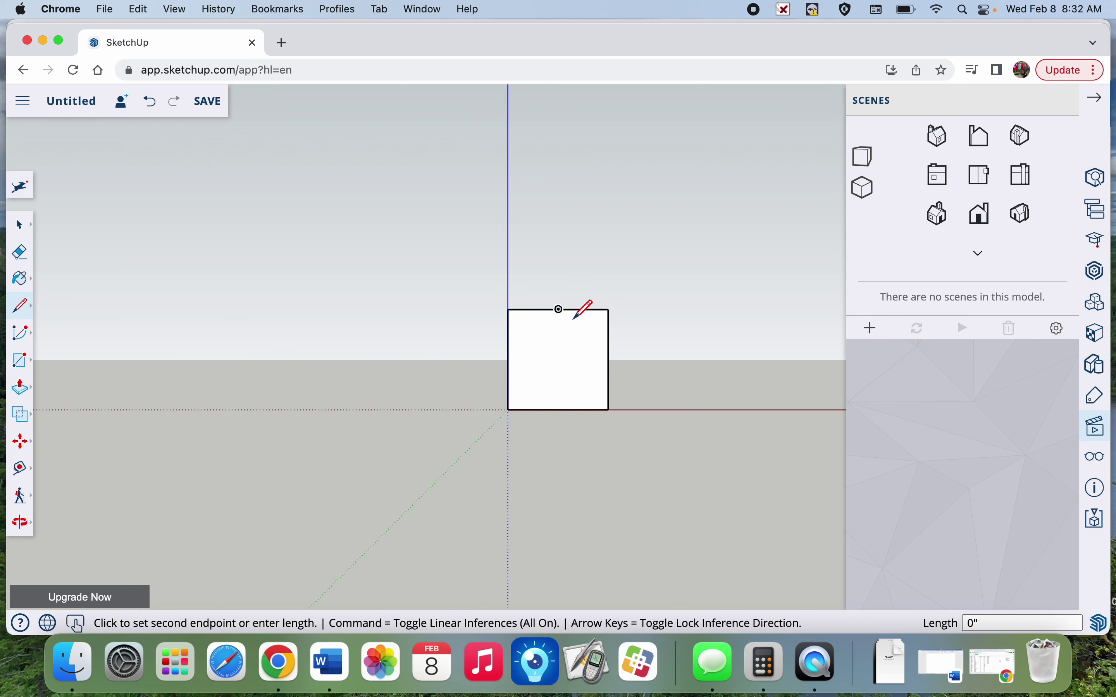
left_click(609, 341)
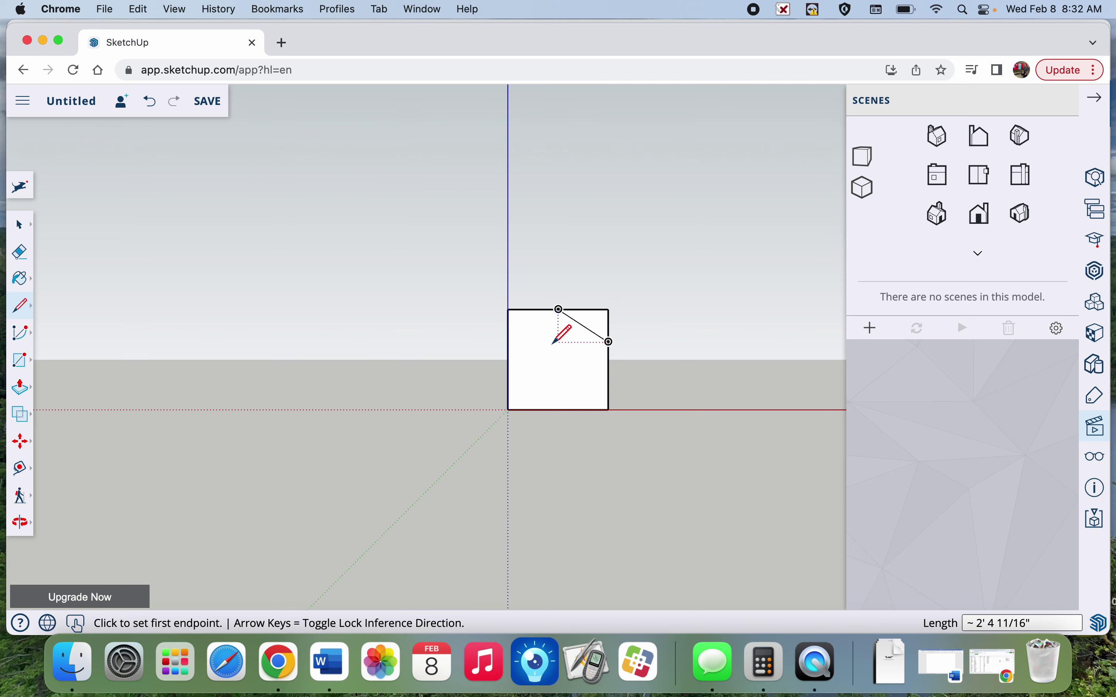
left_click(509, 342)
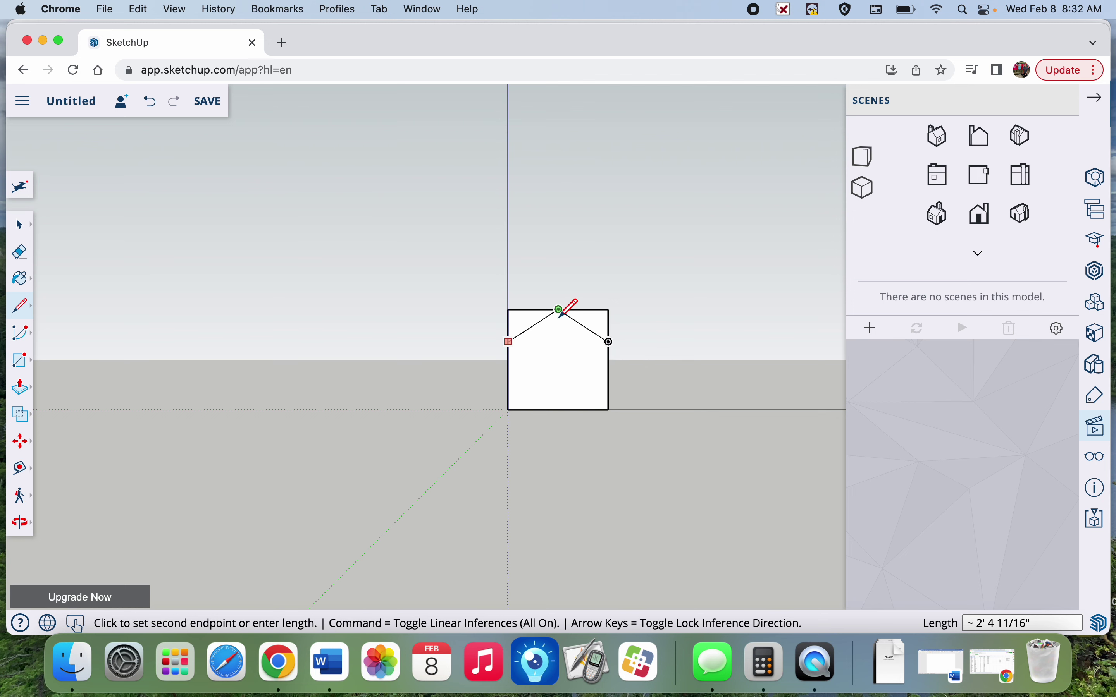
left_click(560, 309)
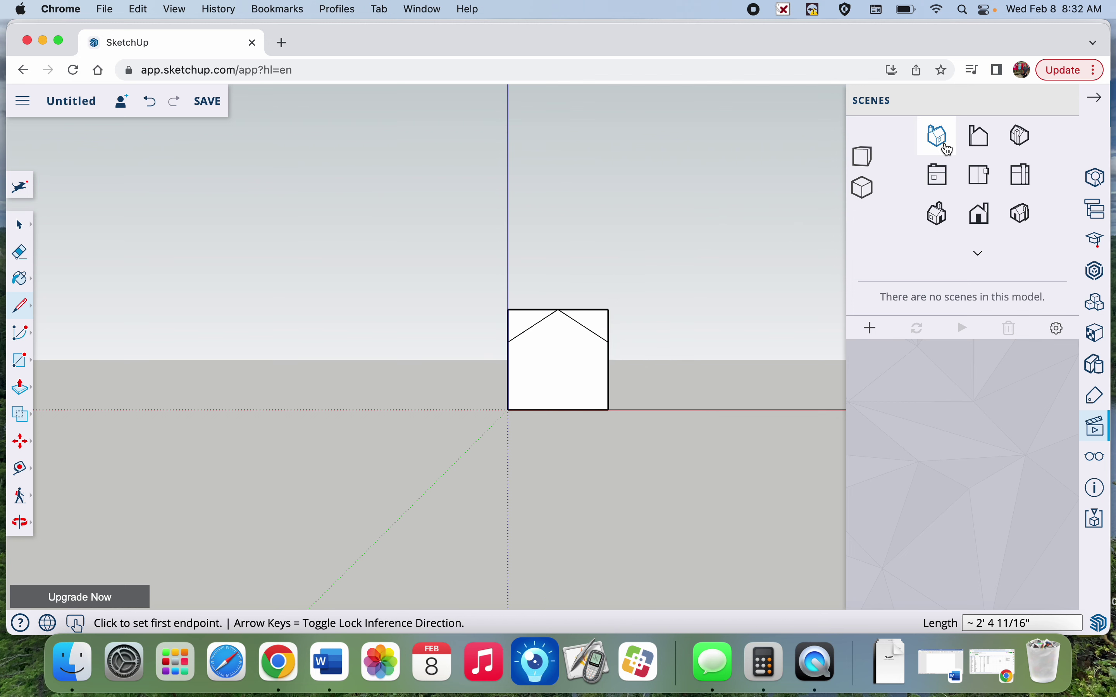
- Push/Pull both triangular corner wedges away to form the gabled roof
left_click(943, 143)
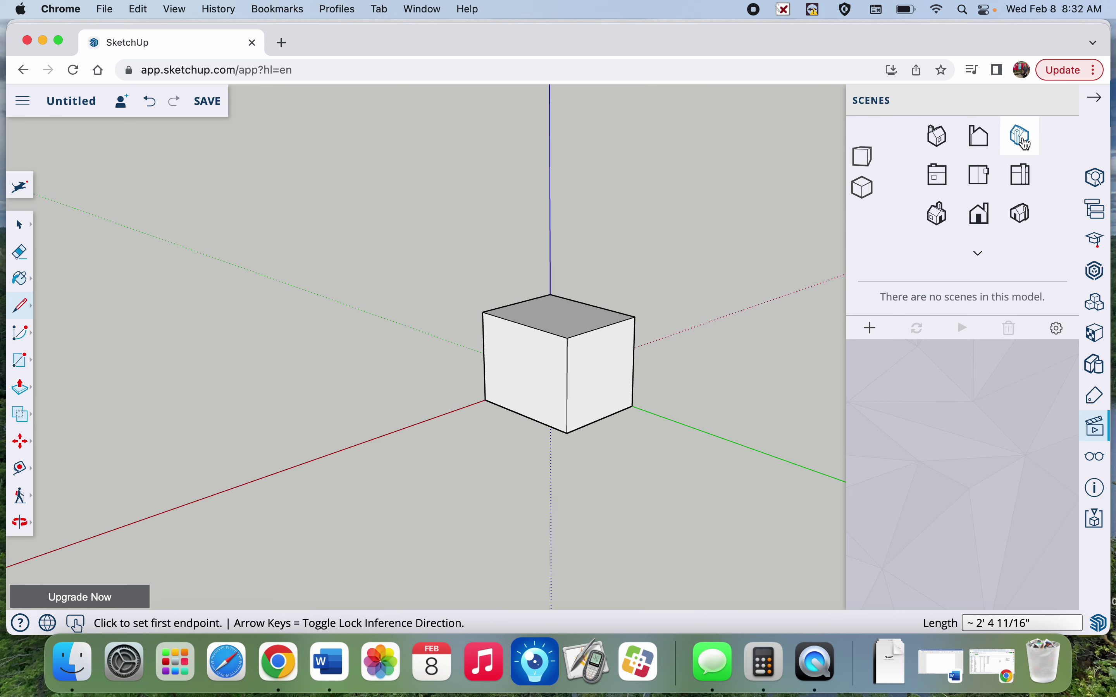
left_click(1023, 213)
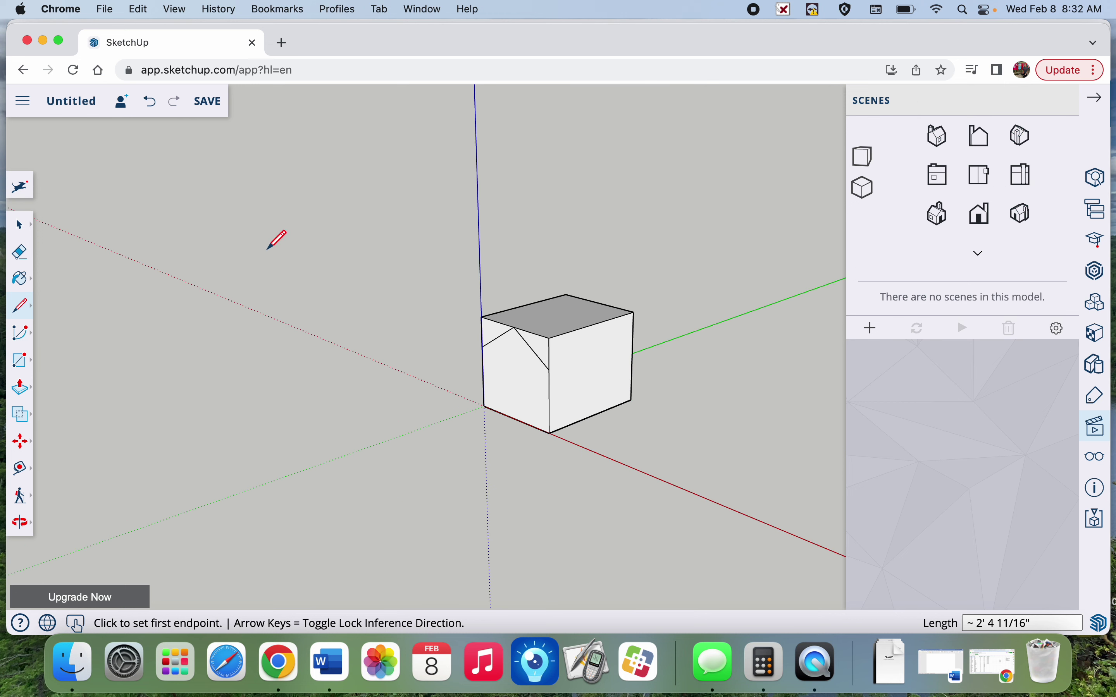
left_click(21, 388)
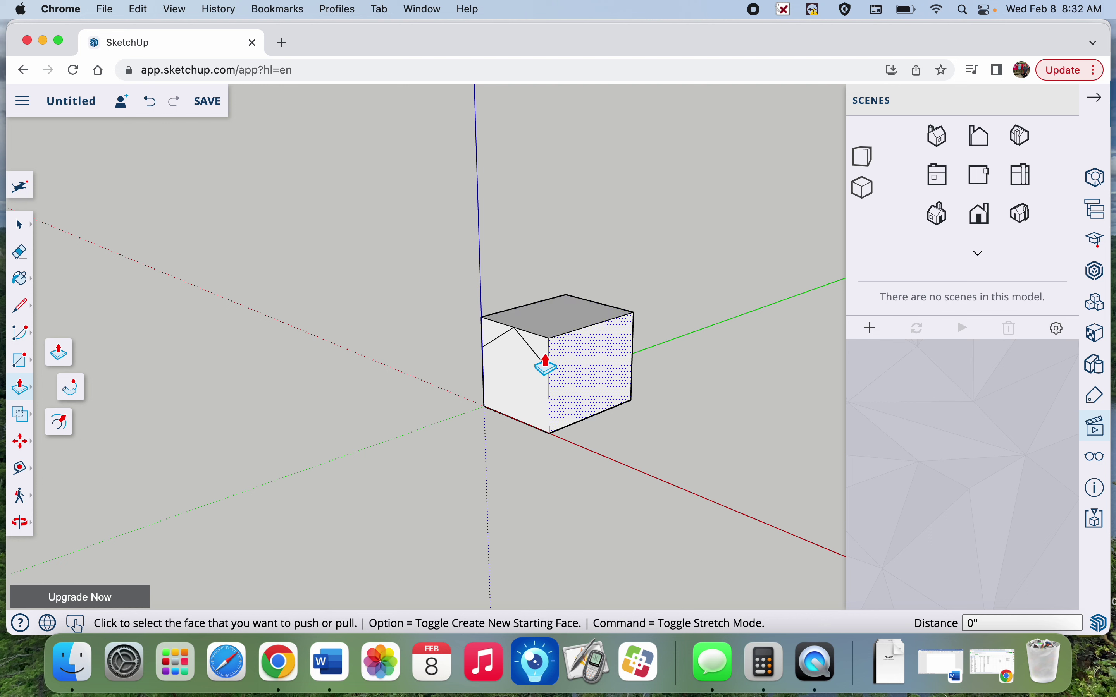
left_click(539, 357)
left_click(618, 323)
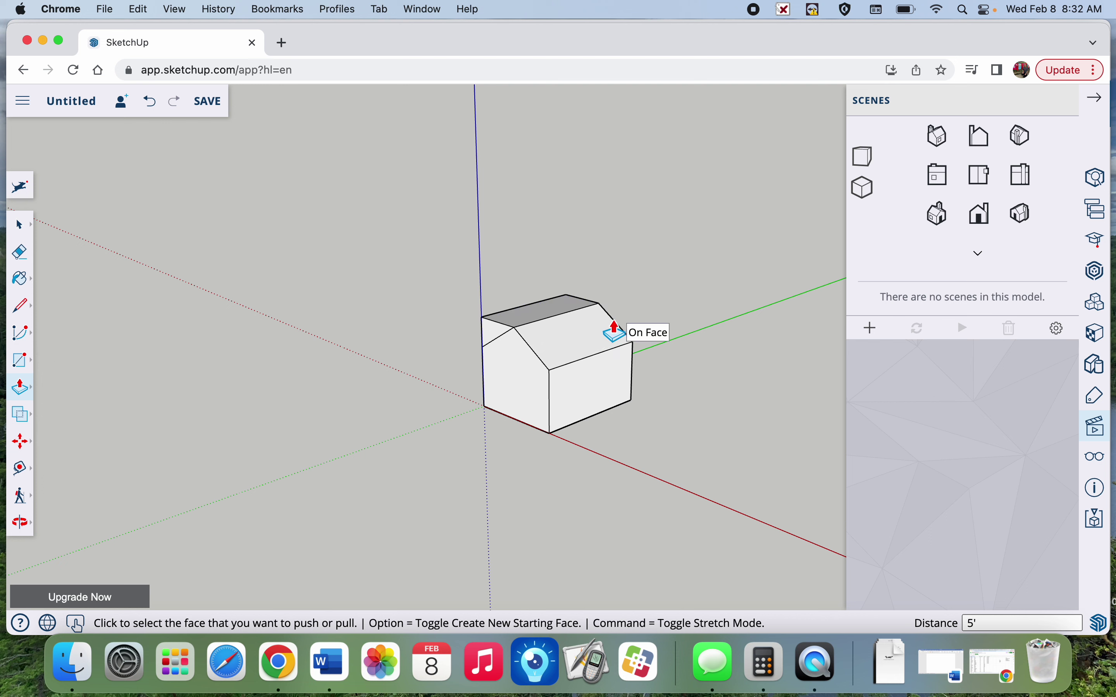
left_click(495, 341)
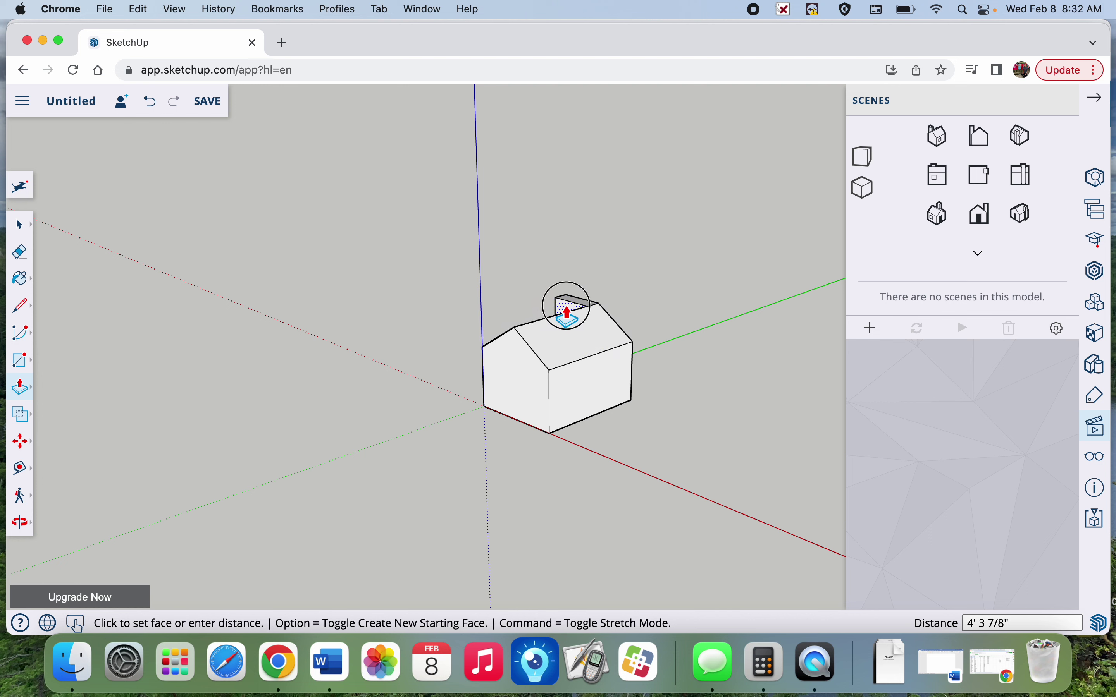
left_click(575, 308)
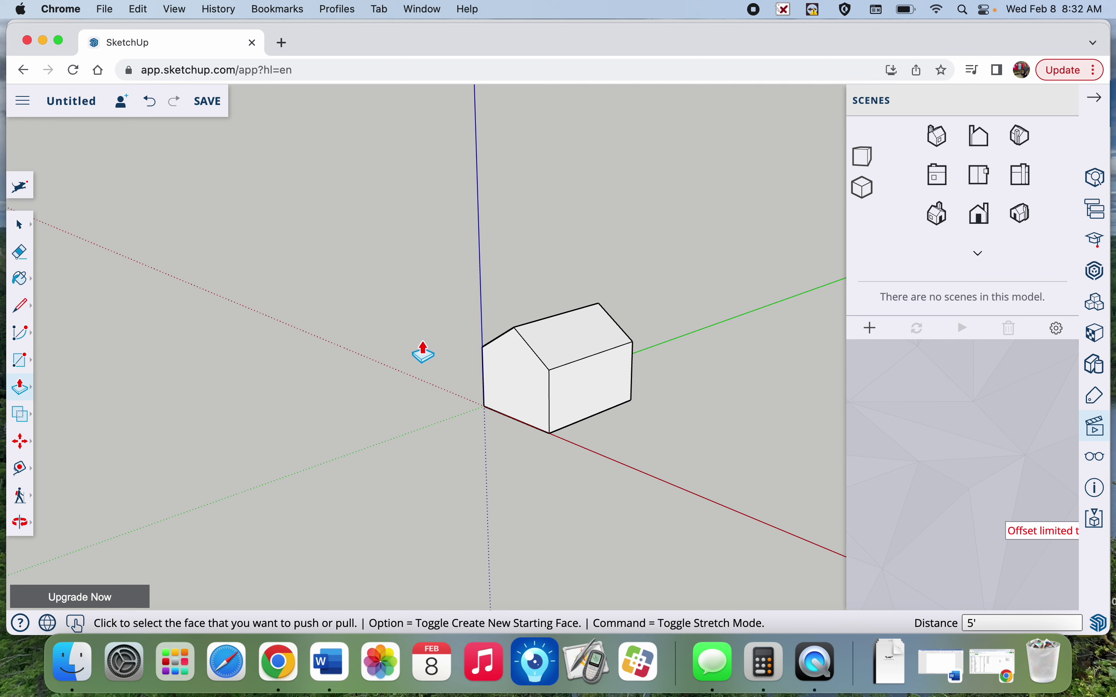
- Zoom in on the front view and draw a vertical centre line from the roof peak to the base
left_click(979, 216)
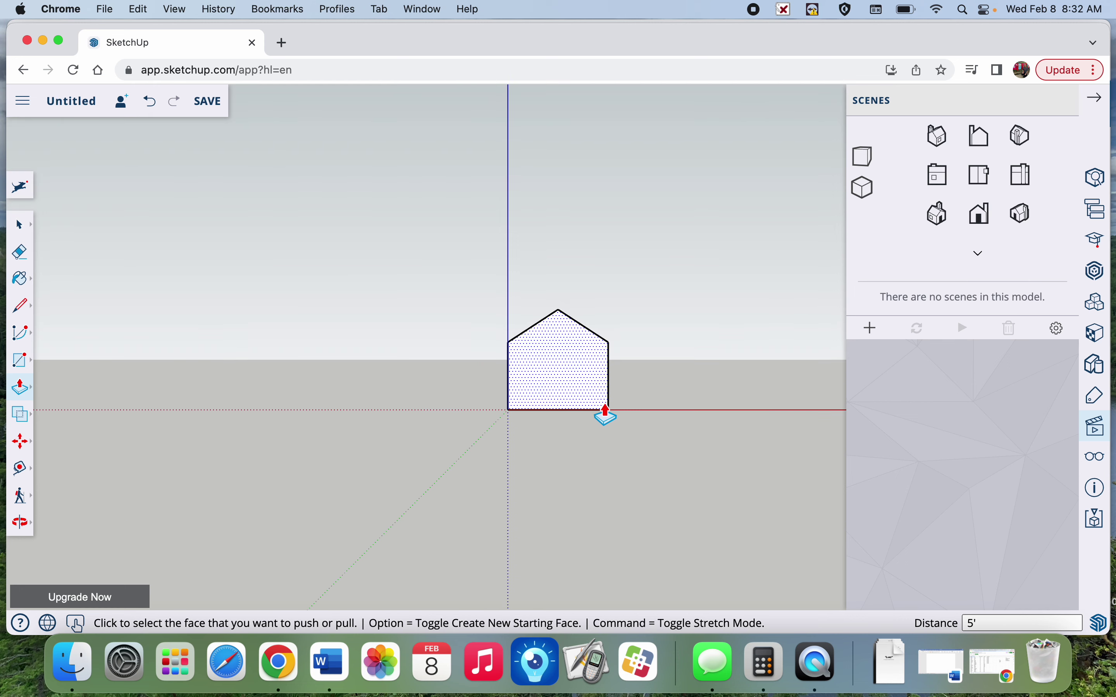
scroll(605, 415, "up", 4)
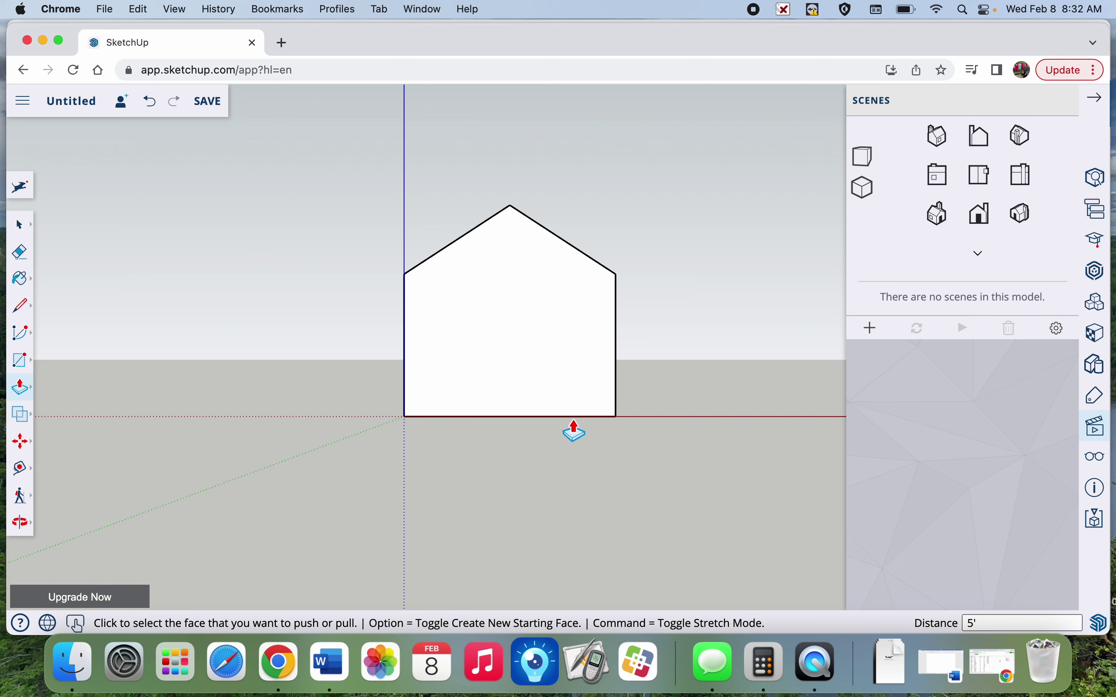
scroll(575, 431, "up", 2)
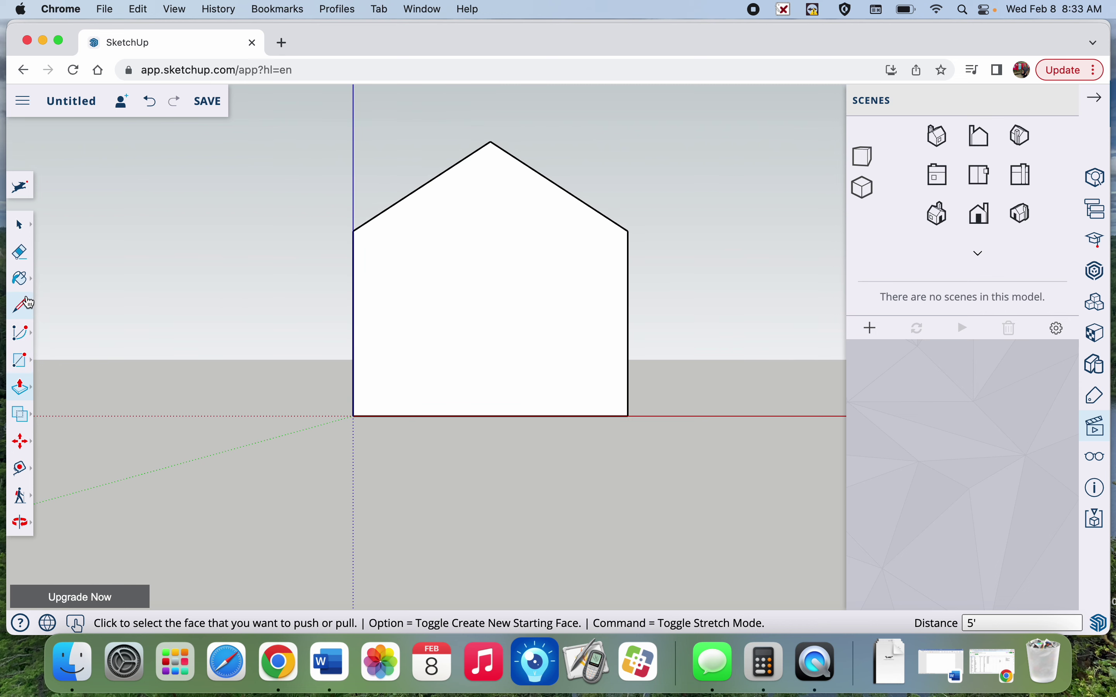
left_click(27, 307)
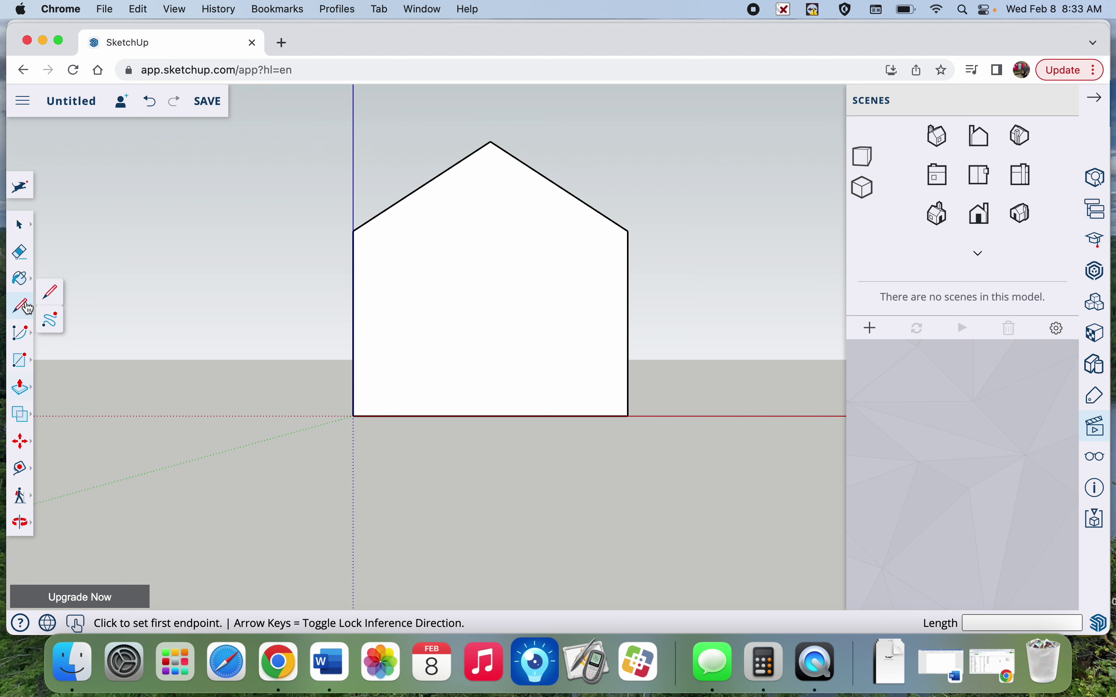
left_click(492, 140)
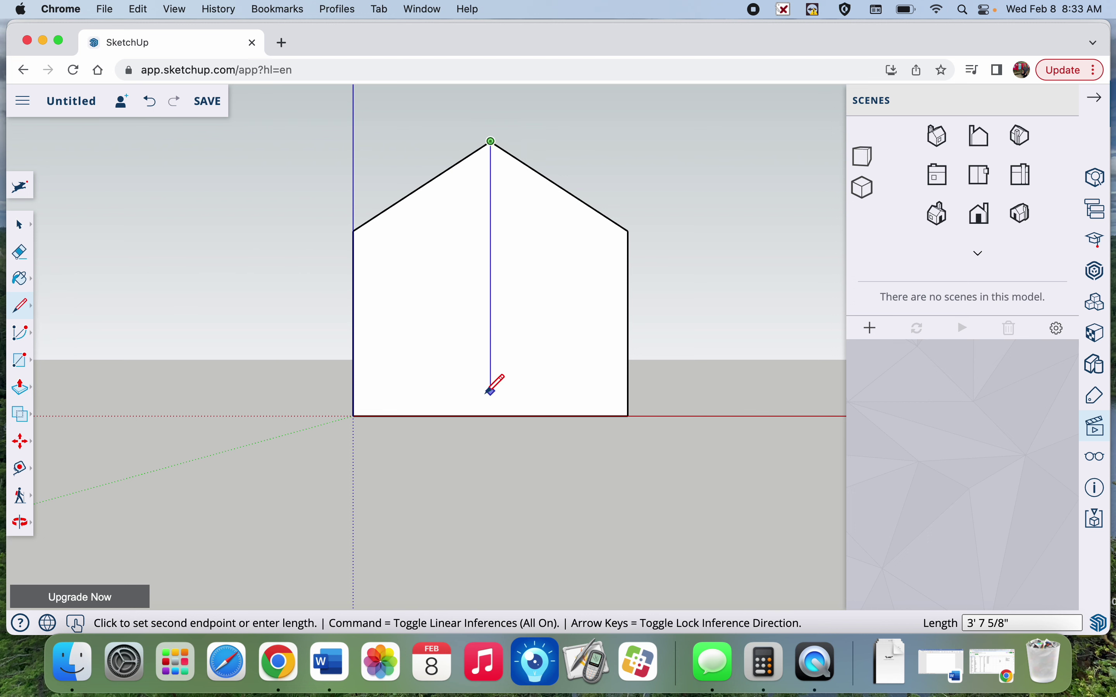
left_click(491, 415)
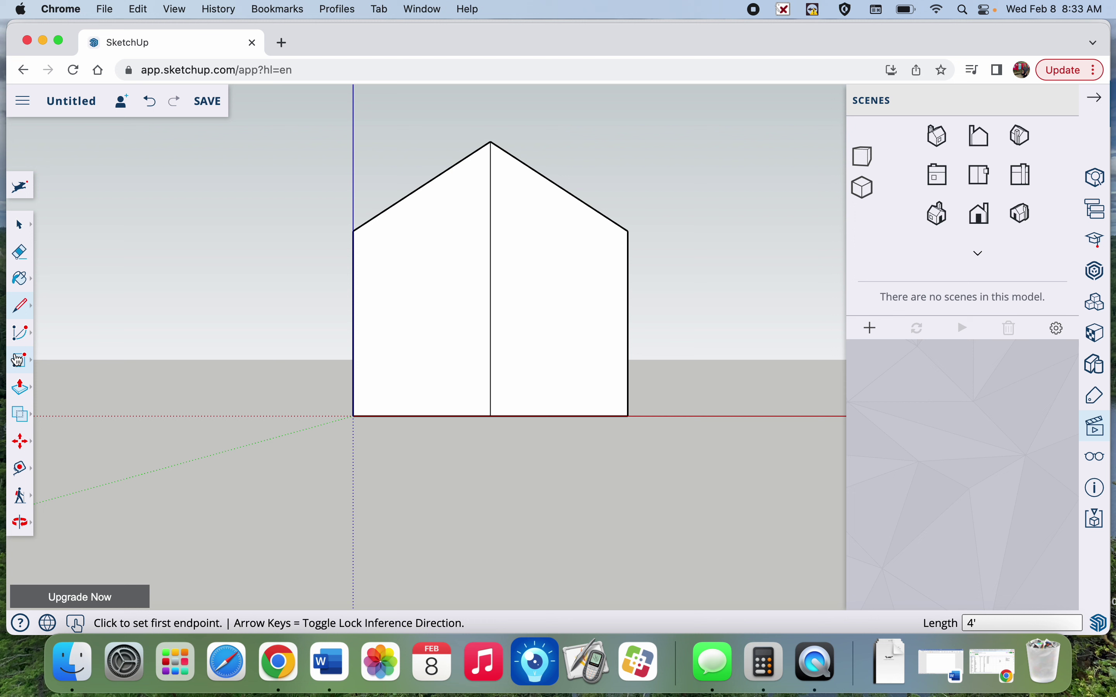
- Draw door rectangles on both sides of the centre line at the base of the front wall
left_click(21, 360)
left_click(492, 416)
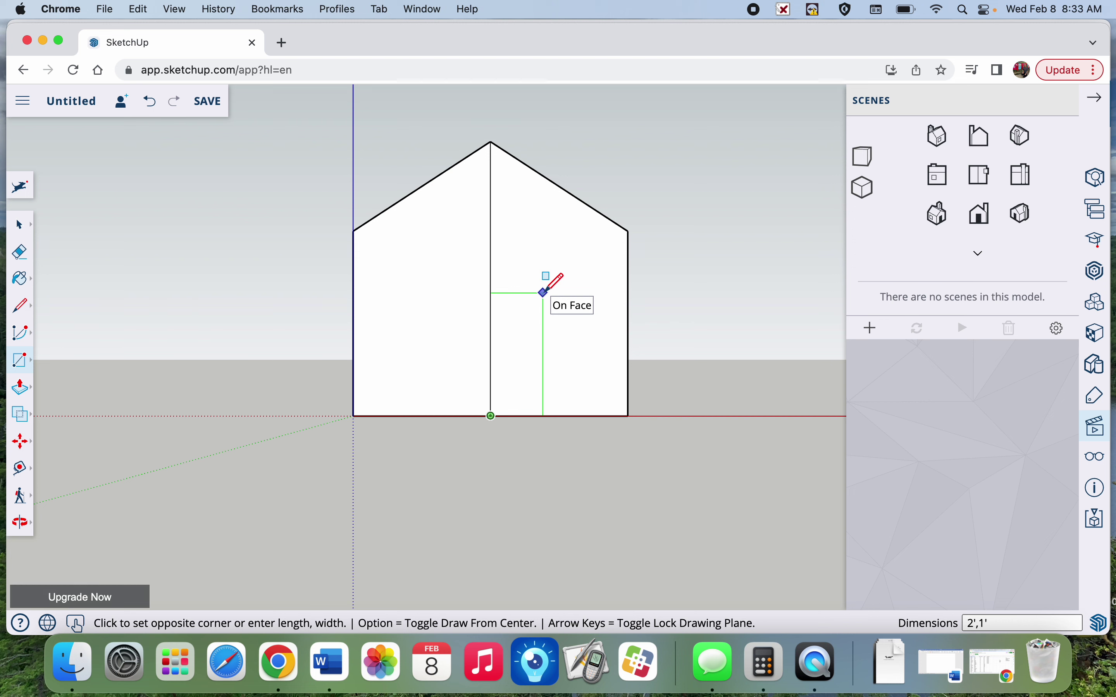
left_click(560, 279)
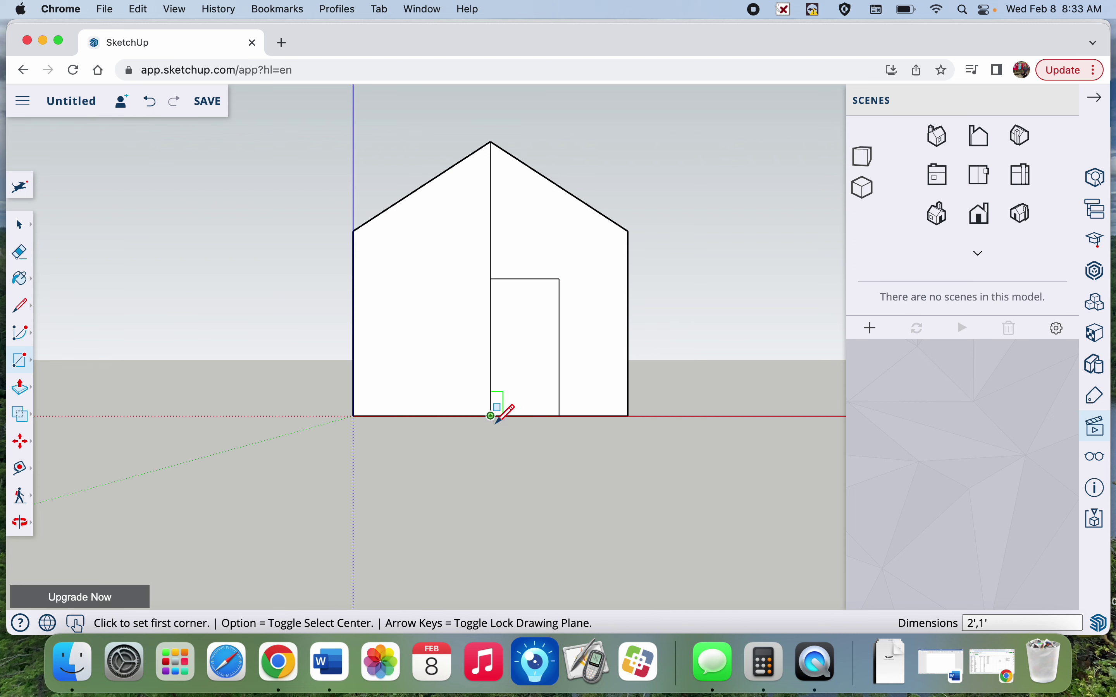
left_click(491, 416)
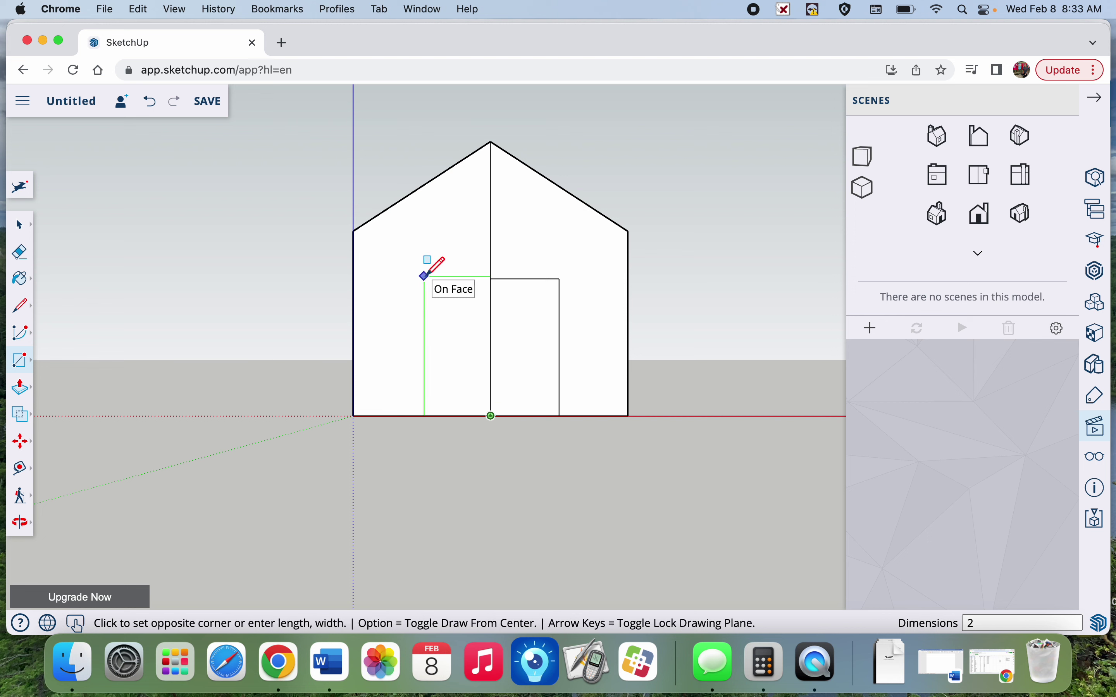
left_click(423, 278)
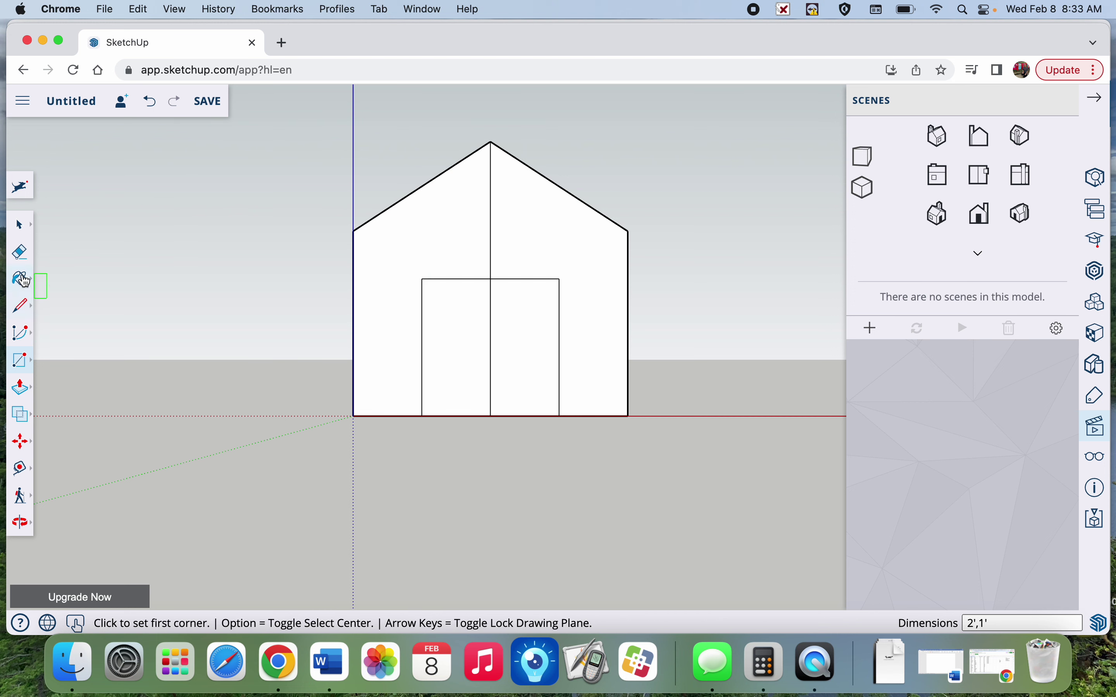
- Erase the vertical centre line above and through the door
left_click(21, 225)
left_click(21, 252)
left_click(490, 236)
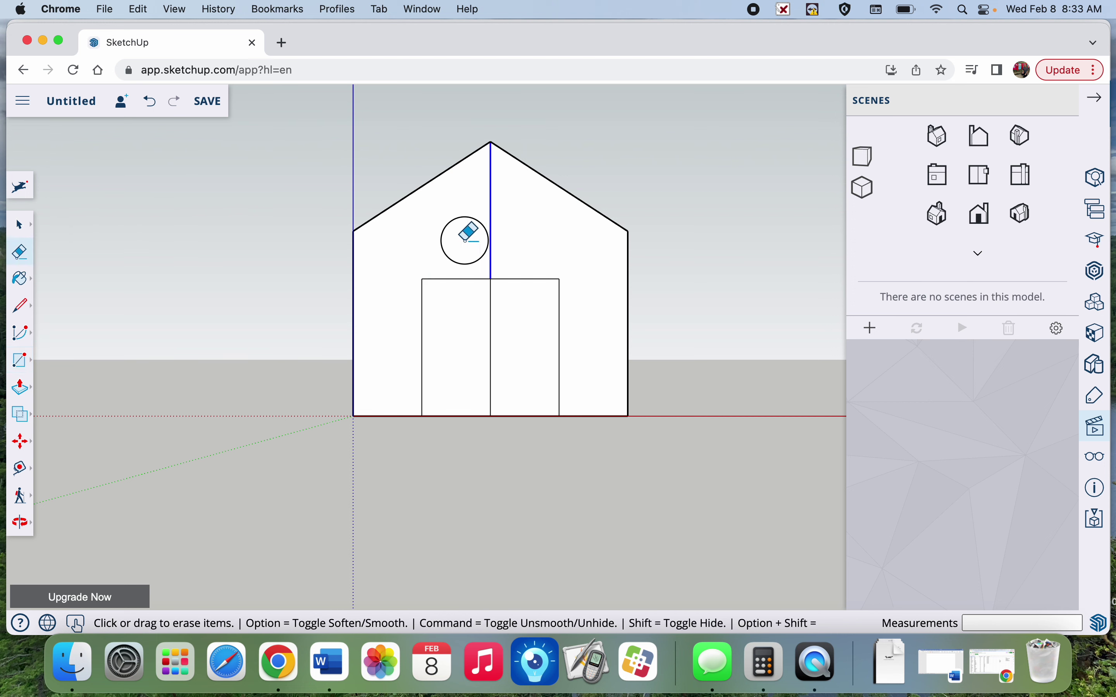
left_click(491, 310)
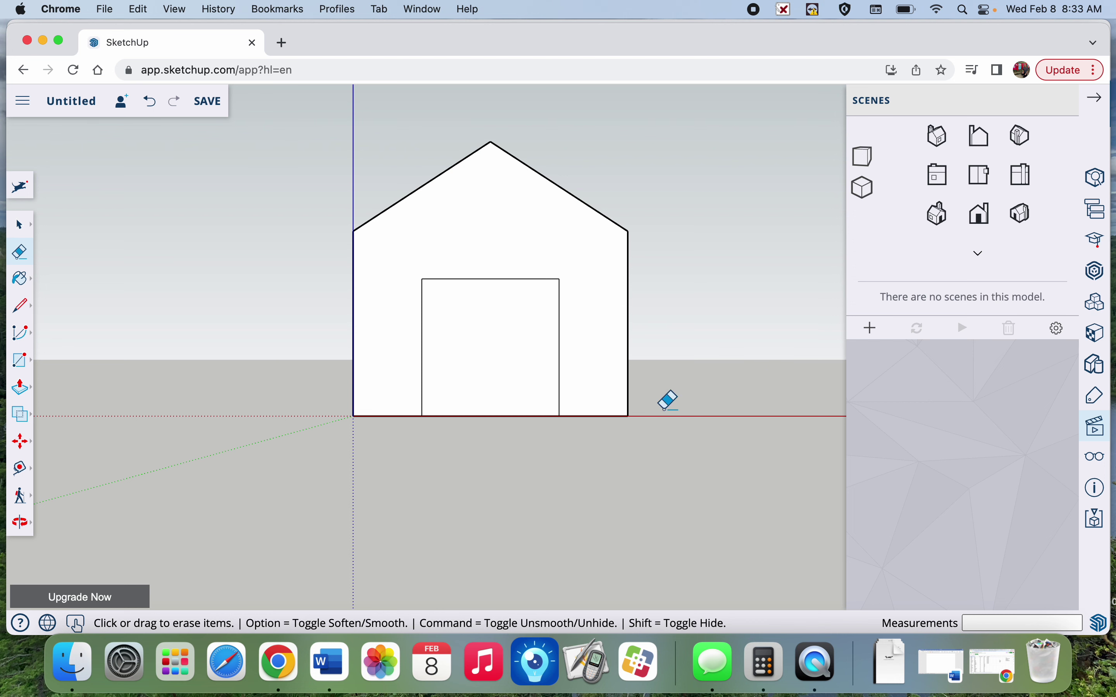
- Orbit to a 3D view, erase the door's bottom edge, then undo it
left_click(23, 525)
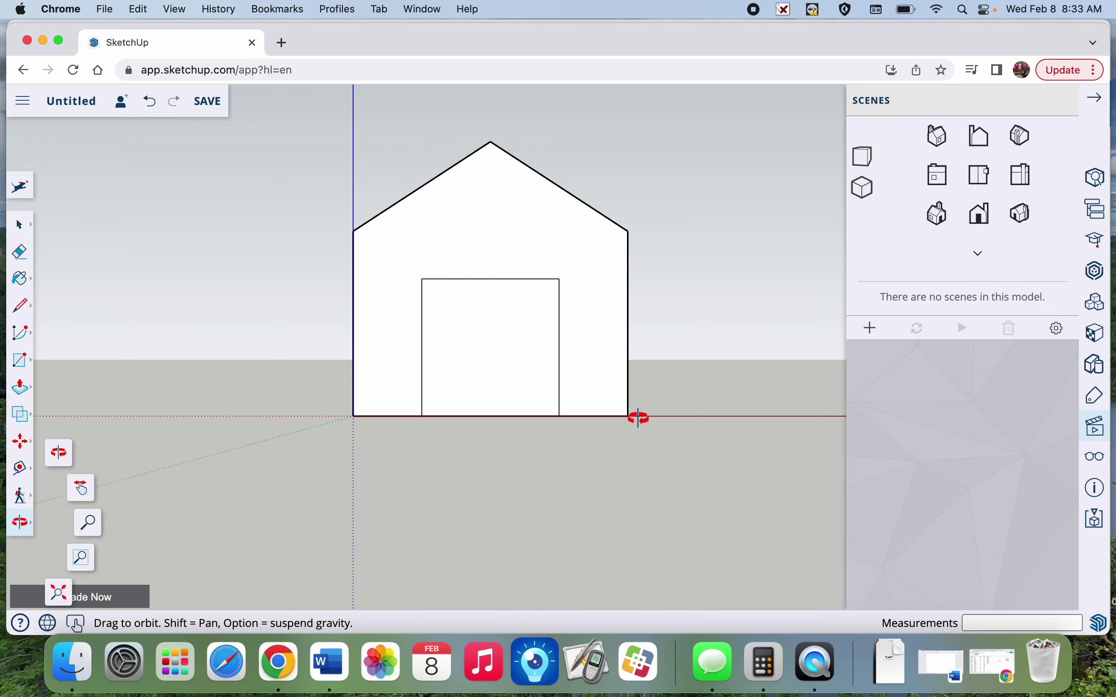
left_click_drag(652, 418, 226, 373)
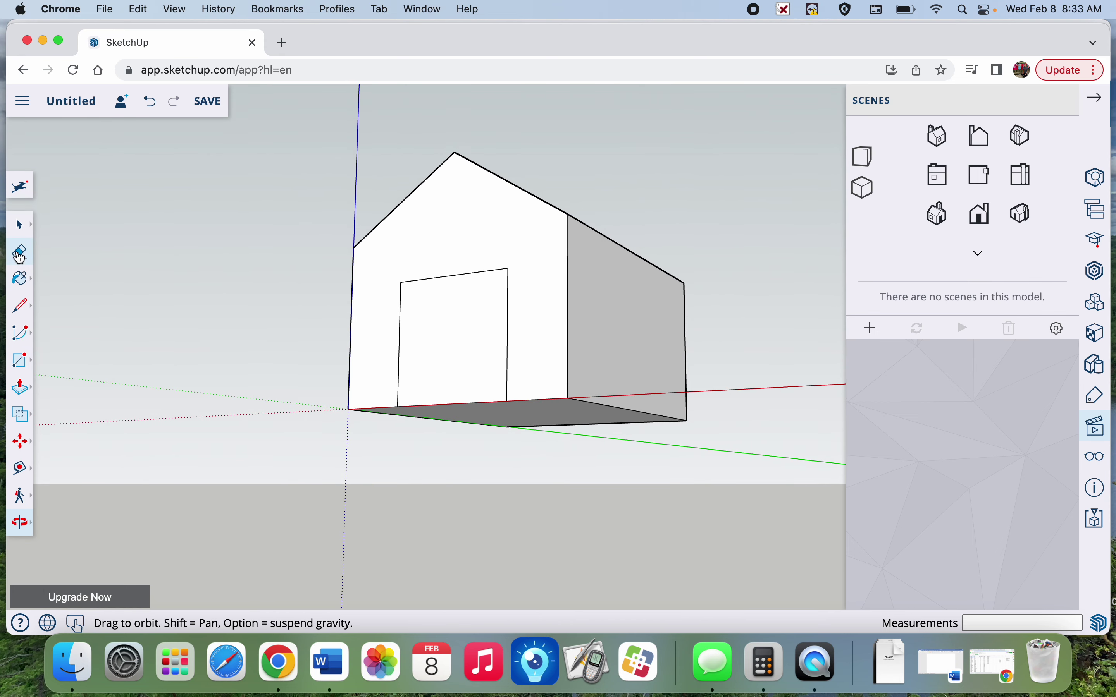
left_click(20, 254)
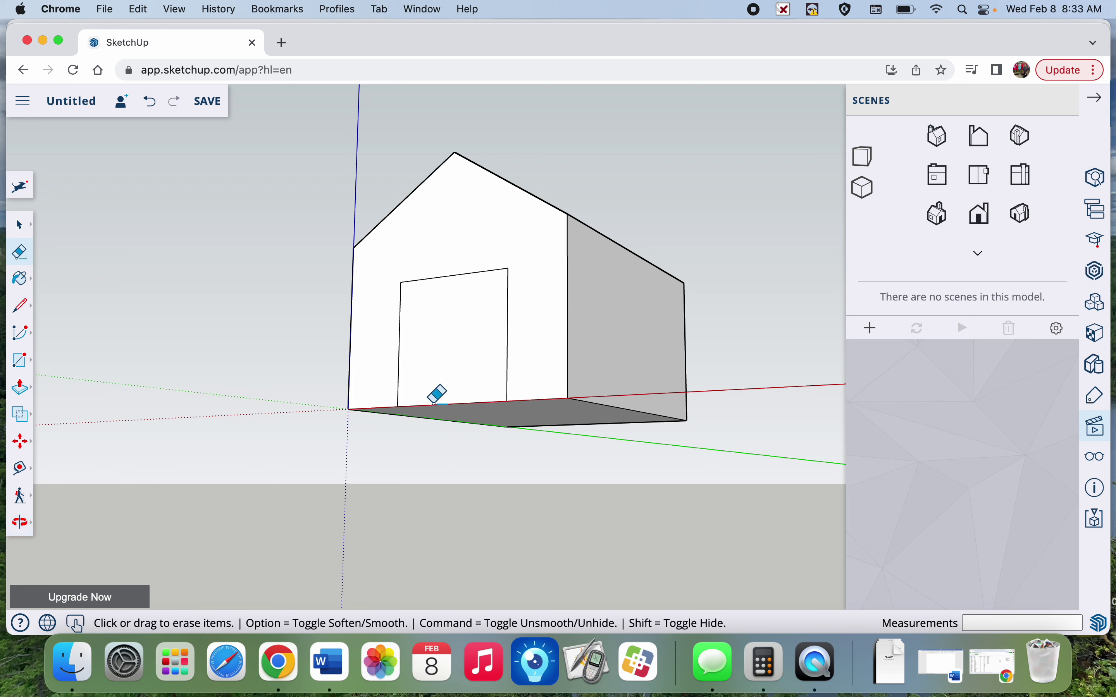
left_click(433, 403)
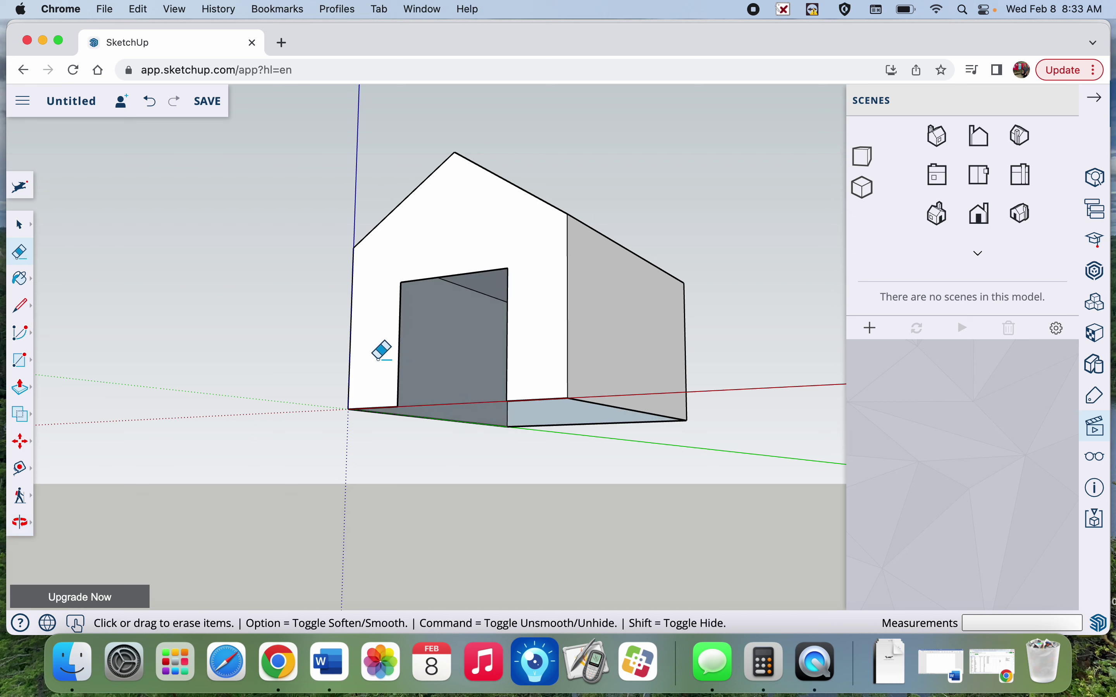
key("super+z")
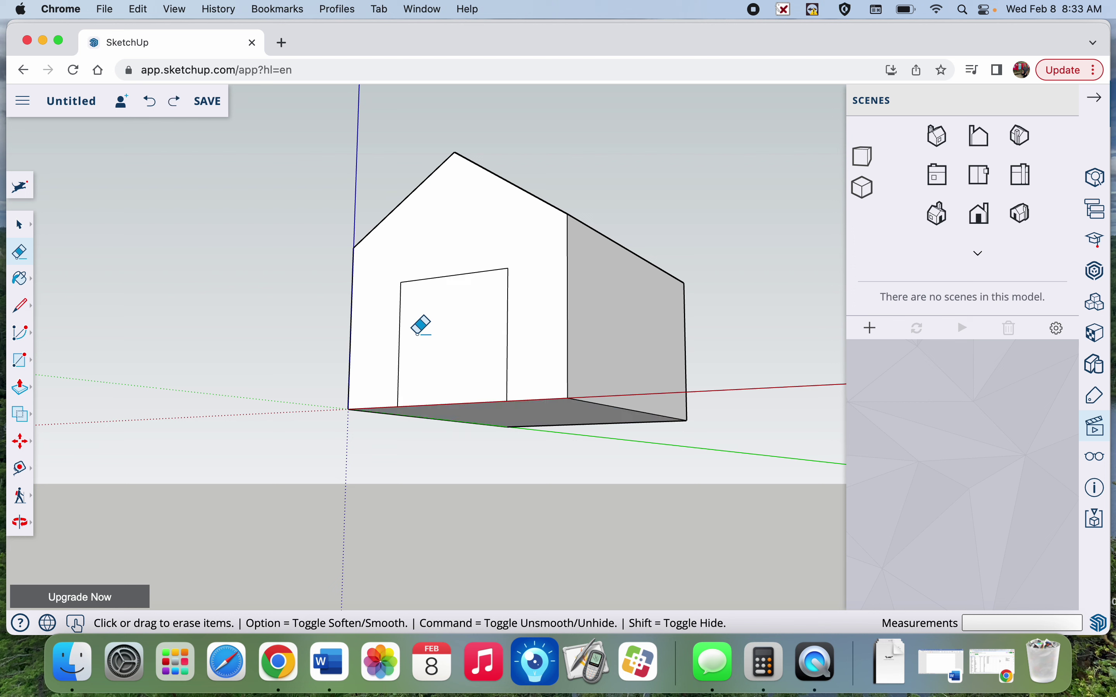
- Recess the door face slightly into the wall, then erase its bottom edge to open the doorway
left_click(20, 387)
left_click(433, 380)
left_click(438, 378)
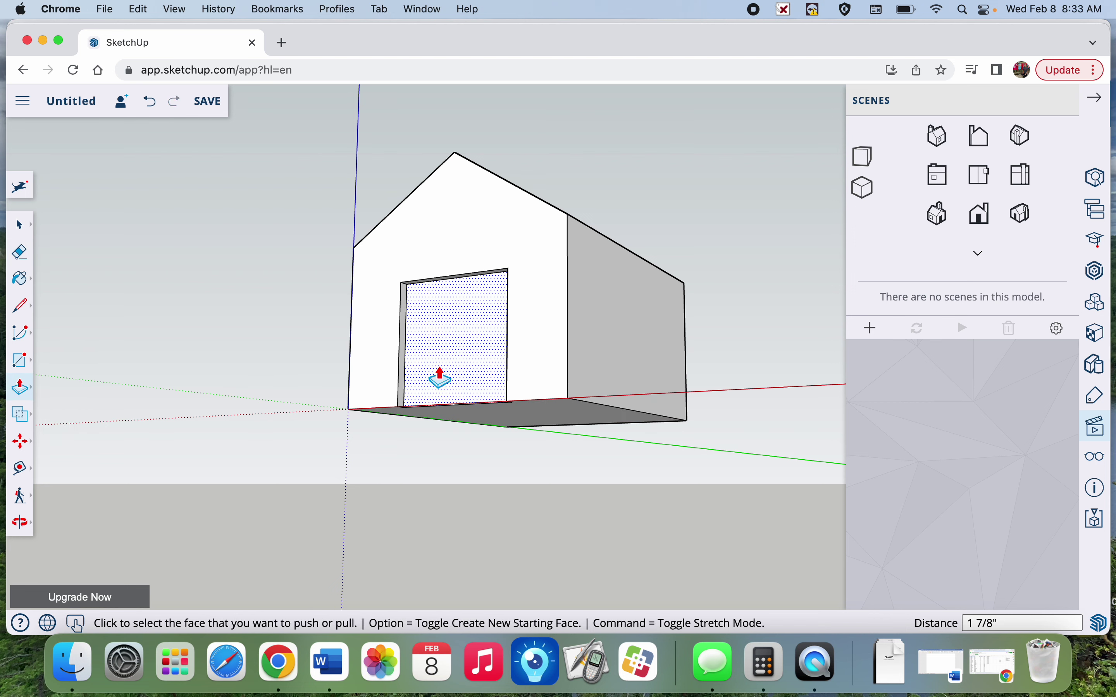
left_click(21, 256)
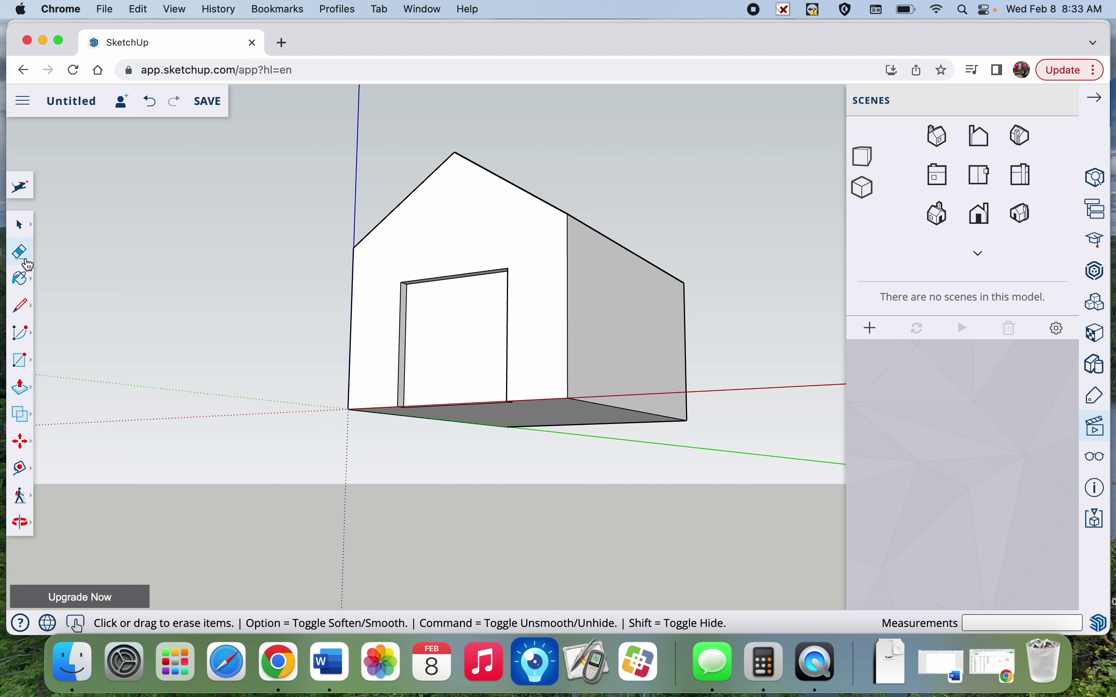
left_click(449, 407)
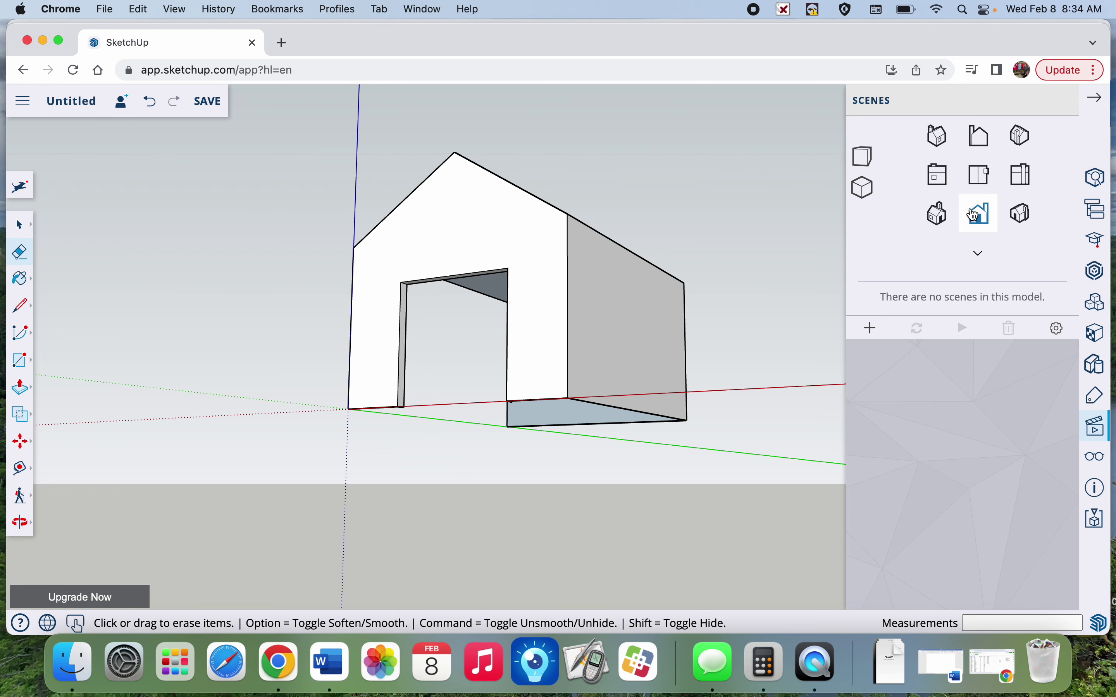
left_click(978, 215)
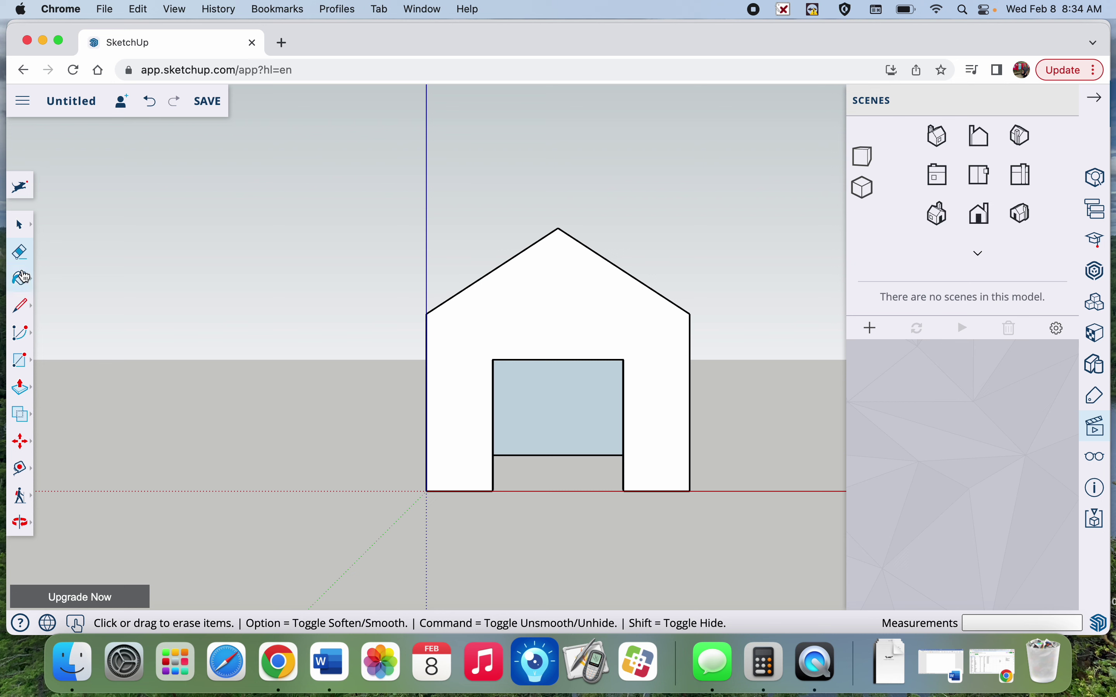
- With the Paint Bucket, expand the Roofing category in the Materials browser and orbit to 3D
left_click(23, 277)
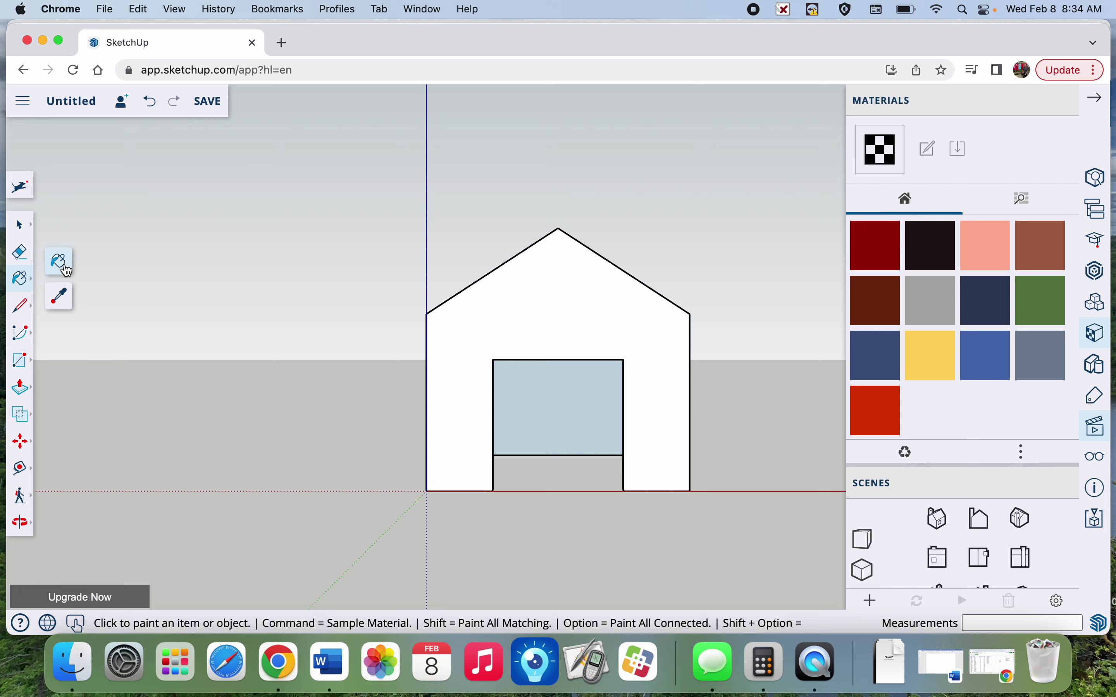
left_click(1024, 197)
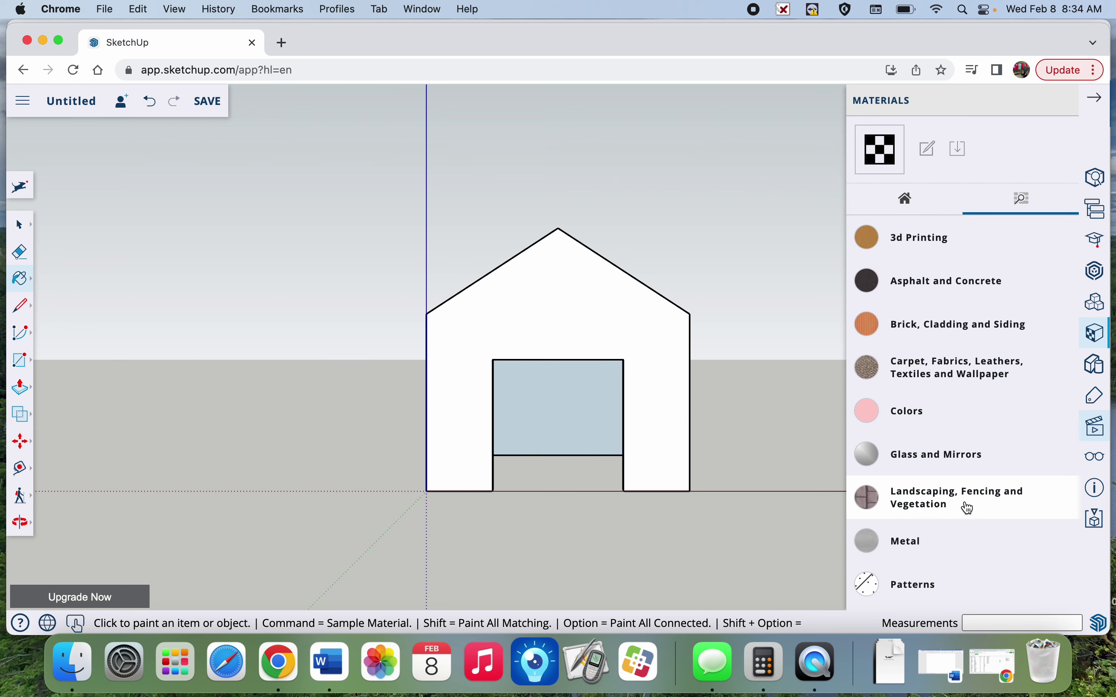
scroll(959, 418, "down", 5)
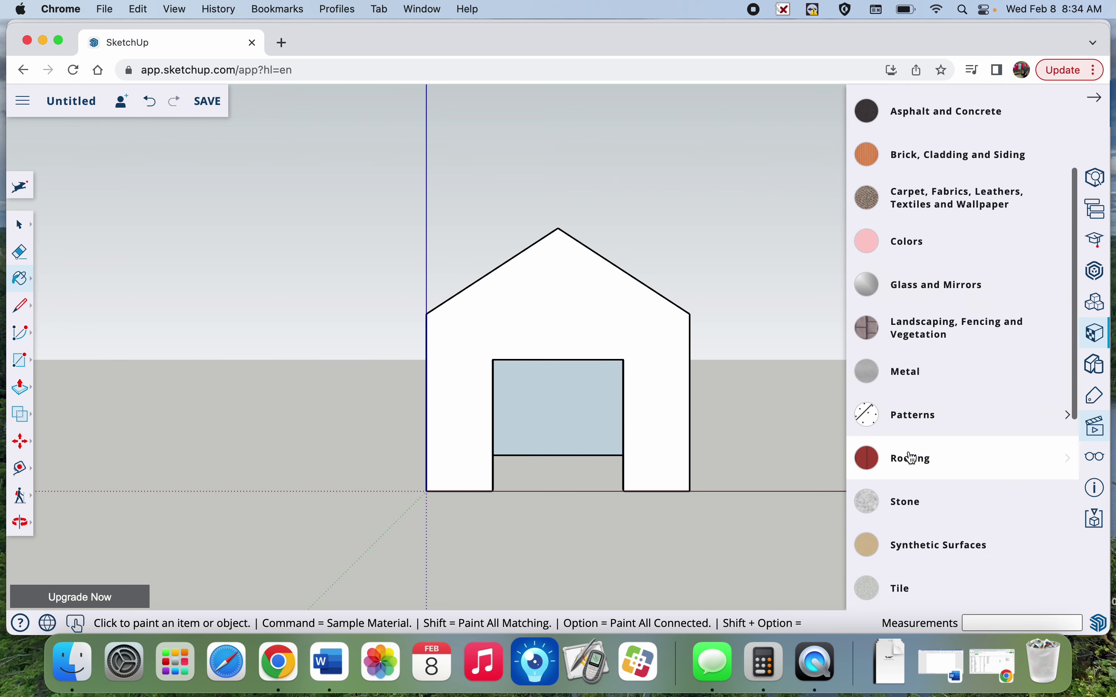
left_click(913, 458)
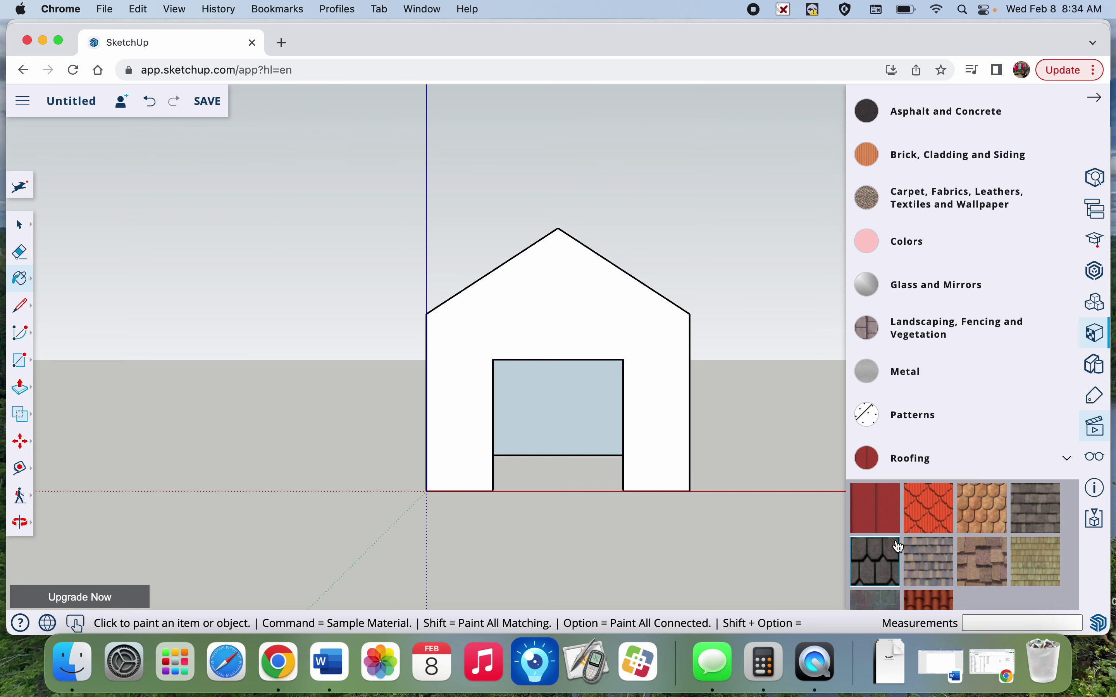
left_click(23, 524)
left_click_drag(441, 429, 605, 496)
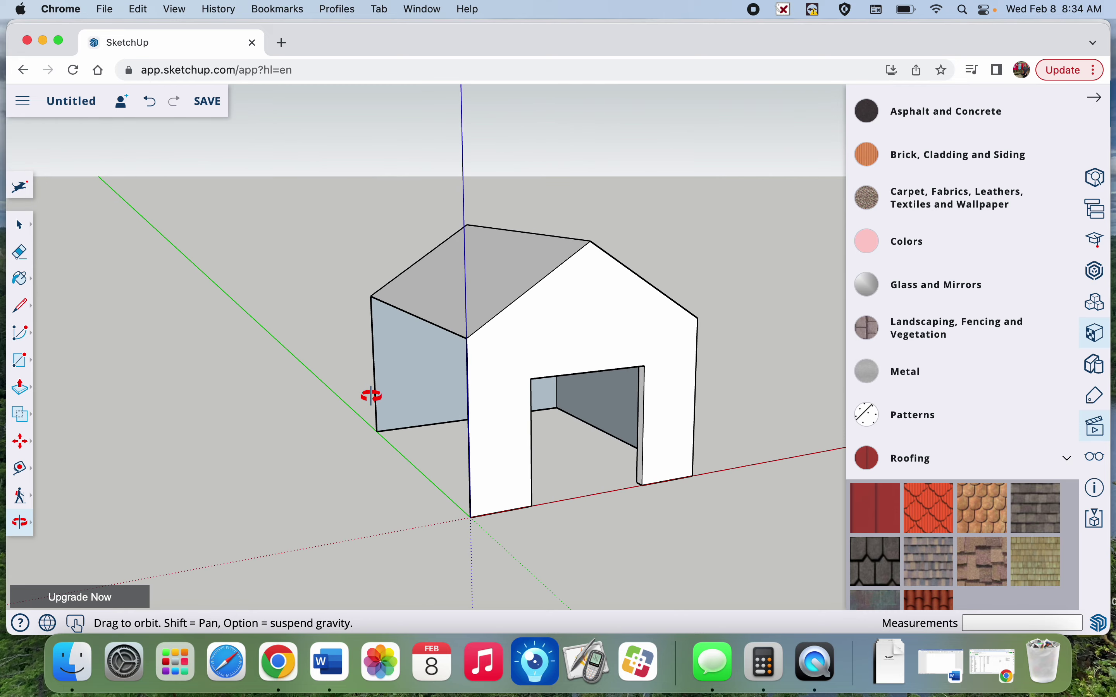
key("super+z")
left_click_drag(591, 513, 585, 473)
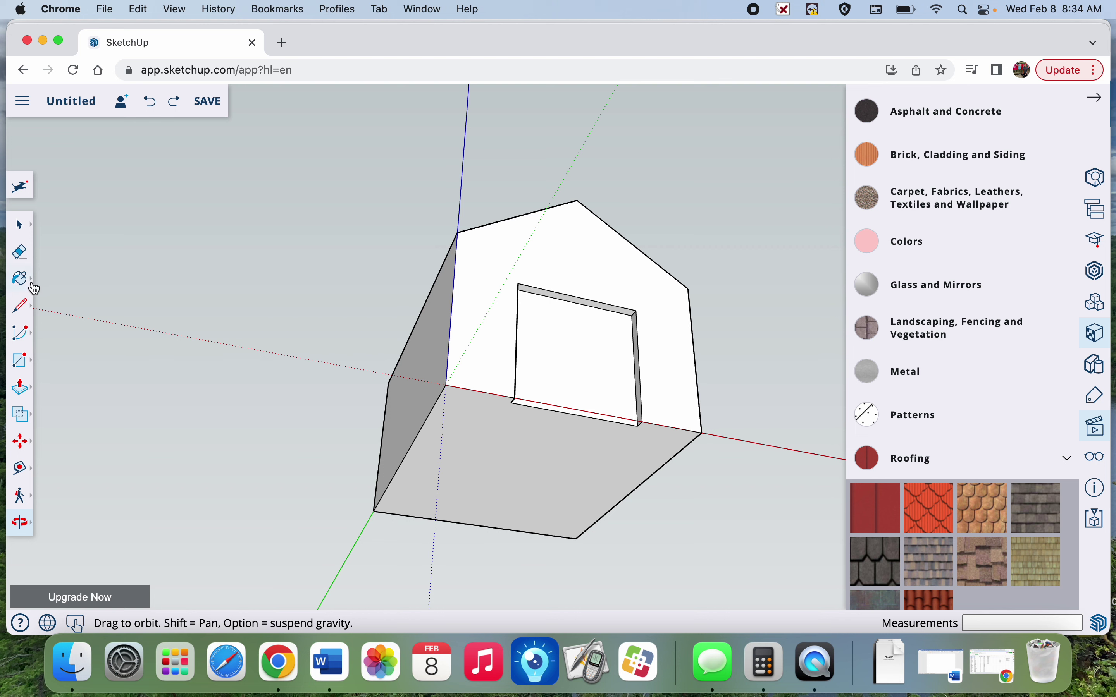
left_click(22, 257)
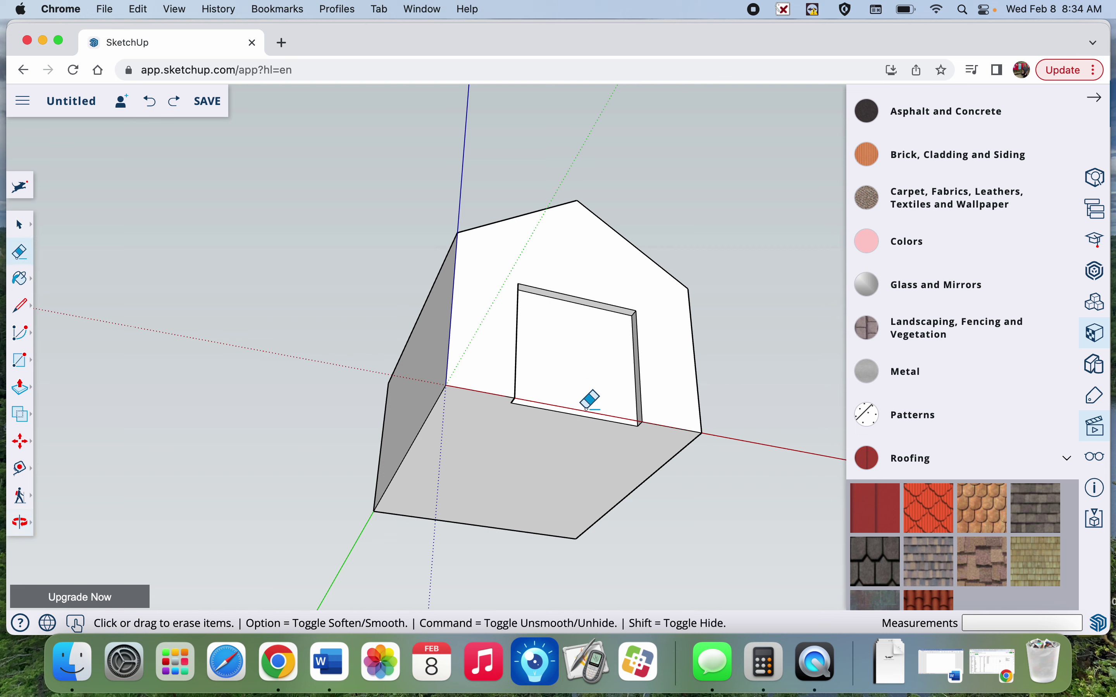
left_click(563, 413)
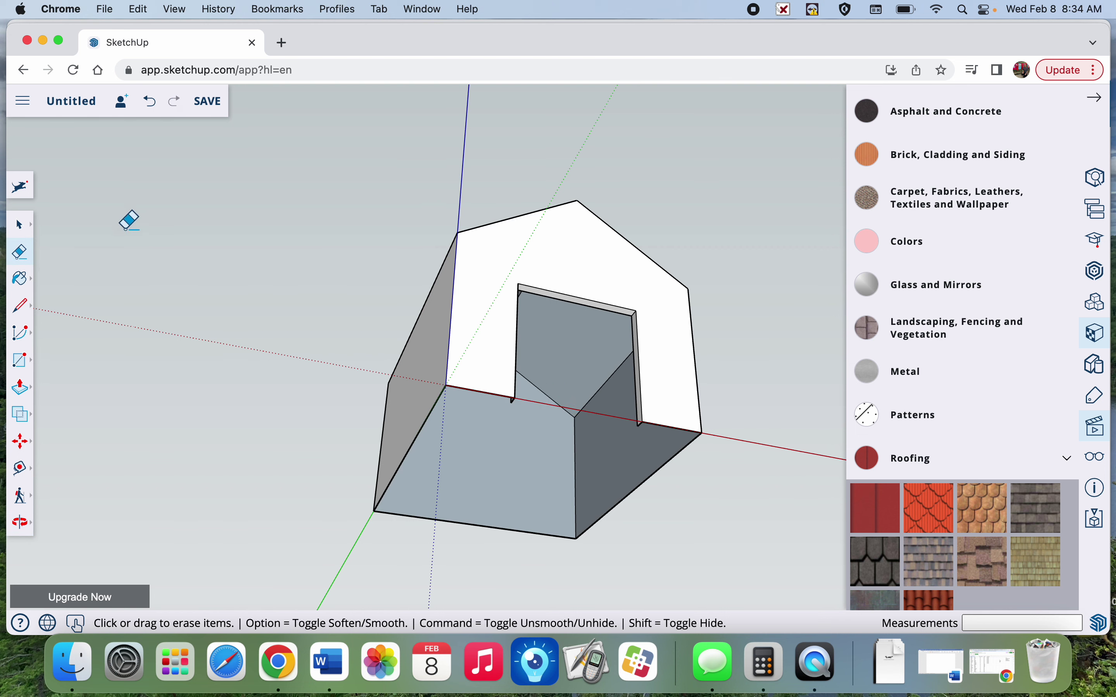
right_click(489, 295)
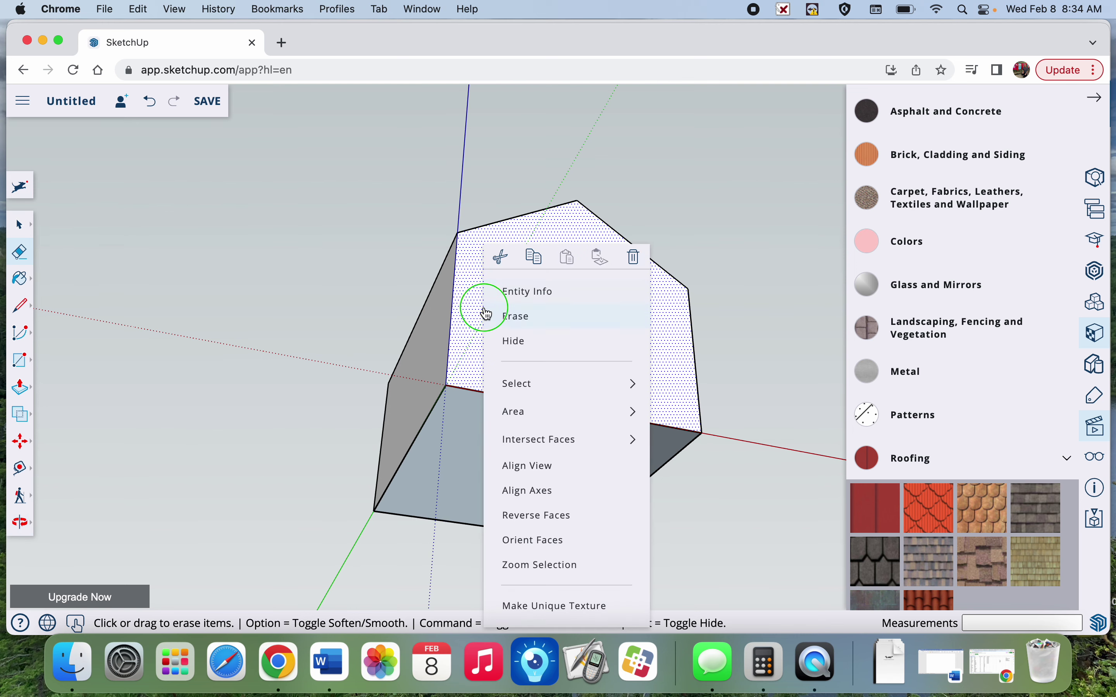
left_click(299, 276)
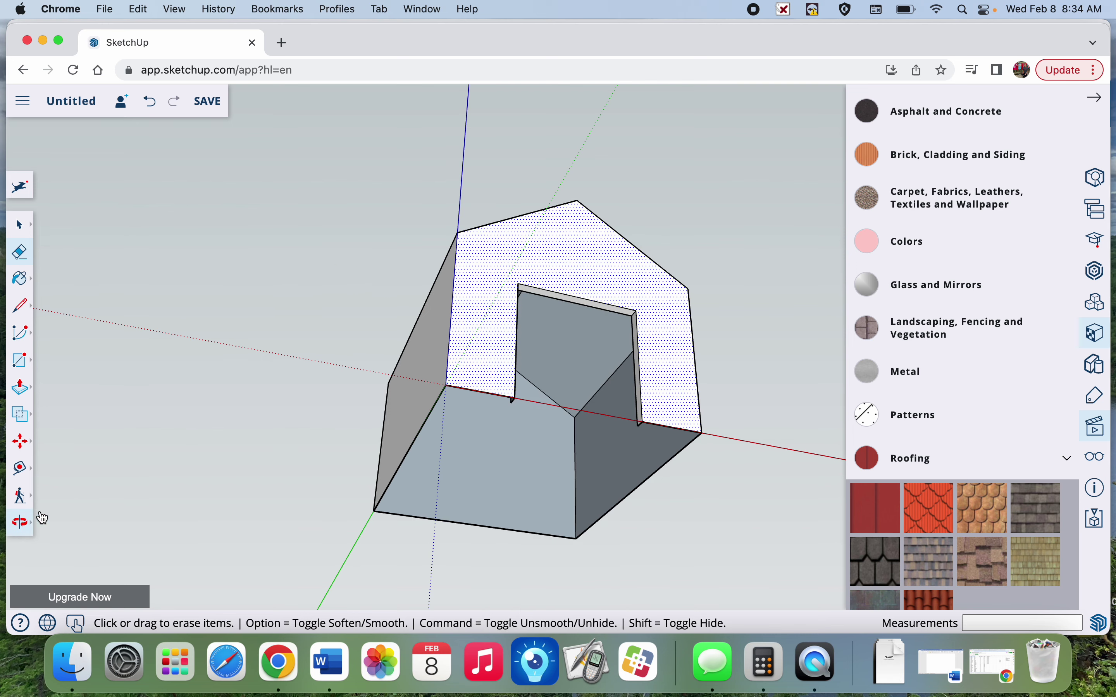
left_click(21, 523)
left_click_drag(392, 415, 323, 392)
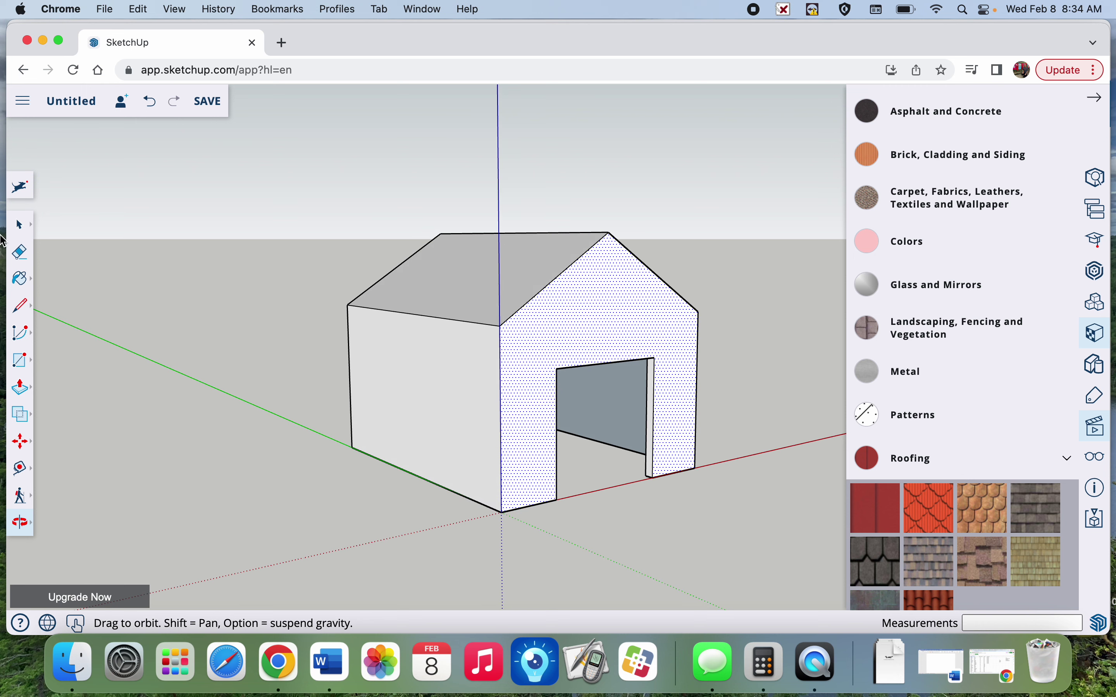
- Paint the roof with Roofing Metal Standing Seam Red
left_click(21, 279)
scroll(1019, 455, "down", 1)
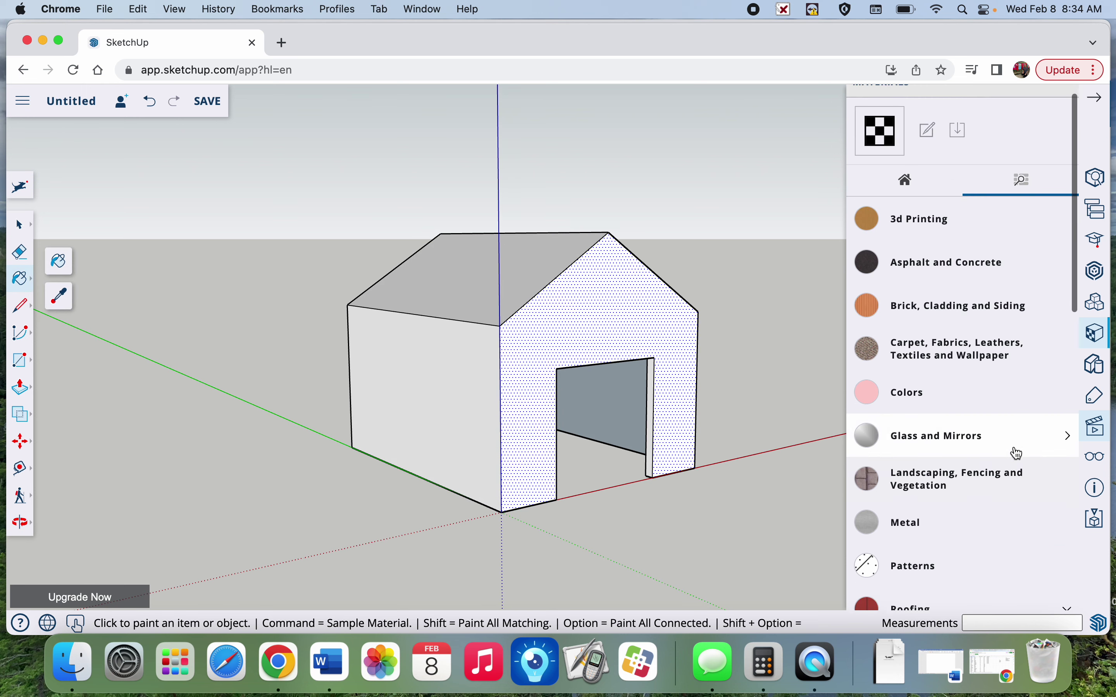
scroll(1017, 454, "down", 3)
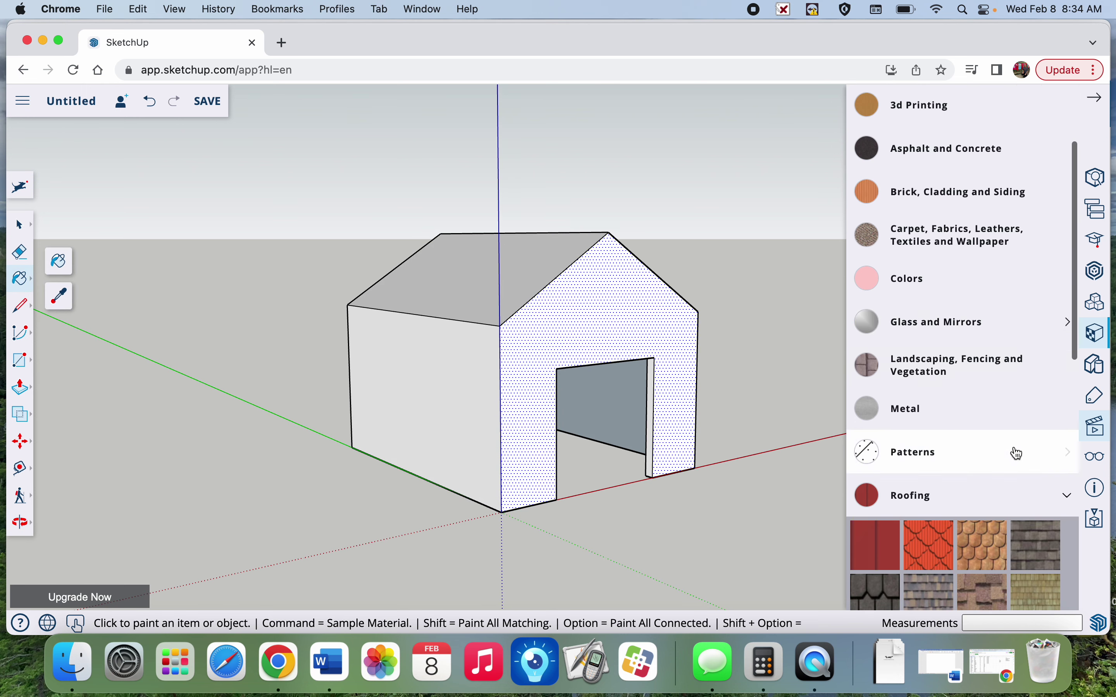
left_click(499, 274)
- Paint the side and front gable walls with Cladding Siding White
scroll(928, 451, "down", 1)
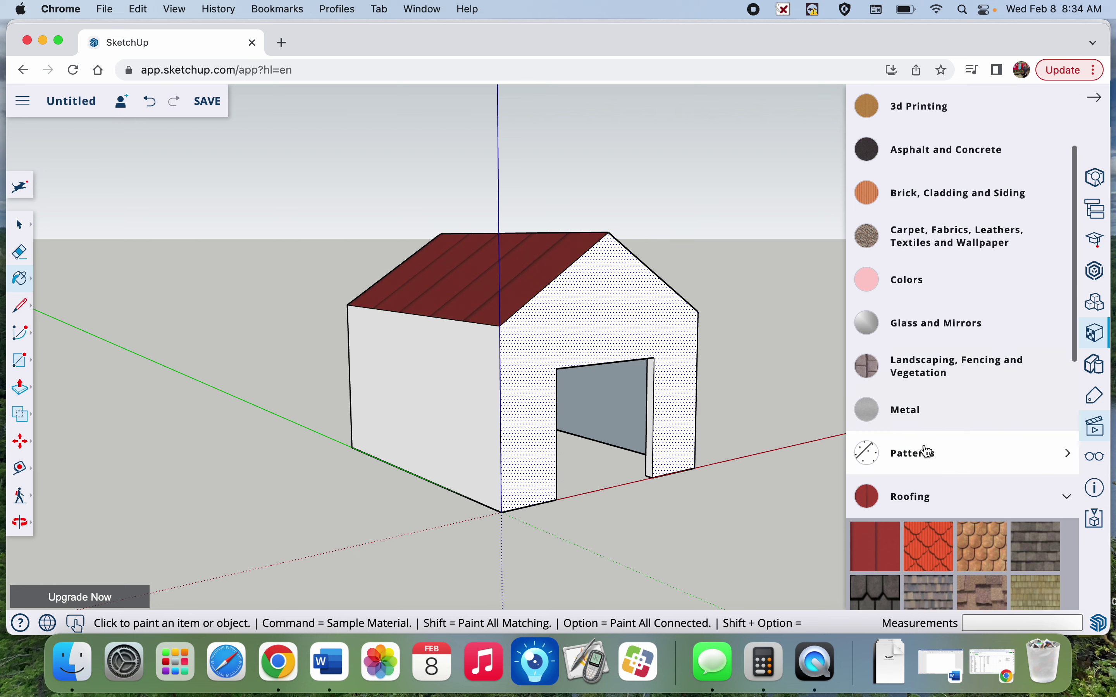
scroll(928, 451, "up", 3)
left_click(948, 333)
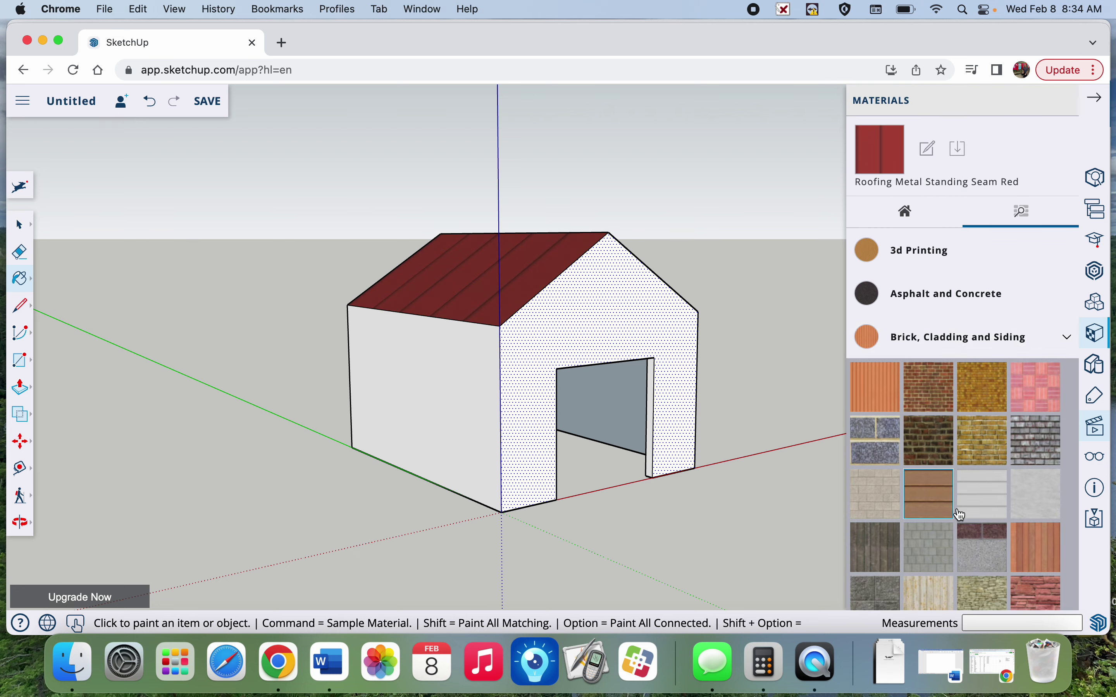
left_click(983, 503)
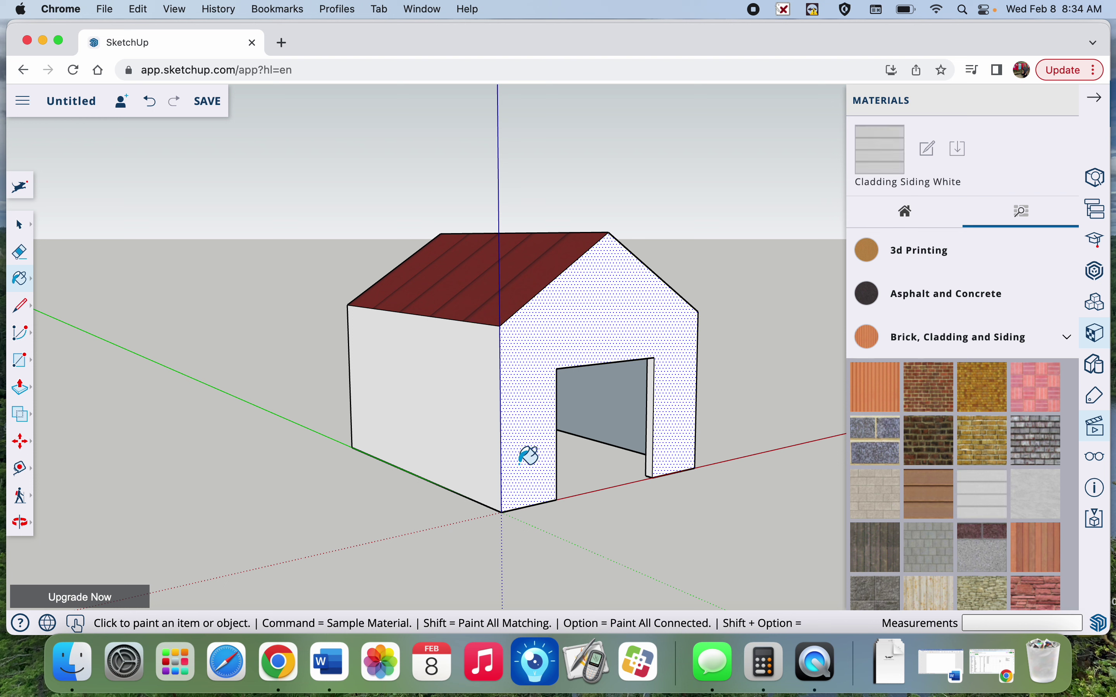
left_click(480, 419)
left_click(523, 382)
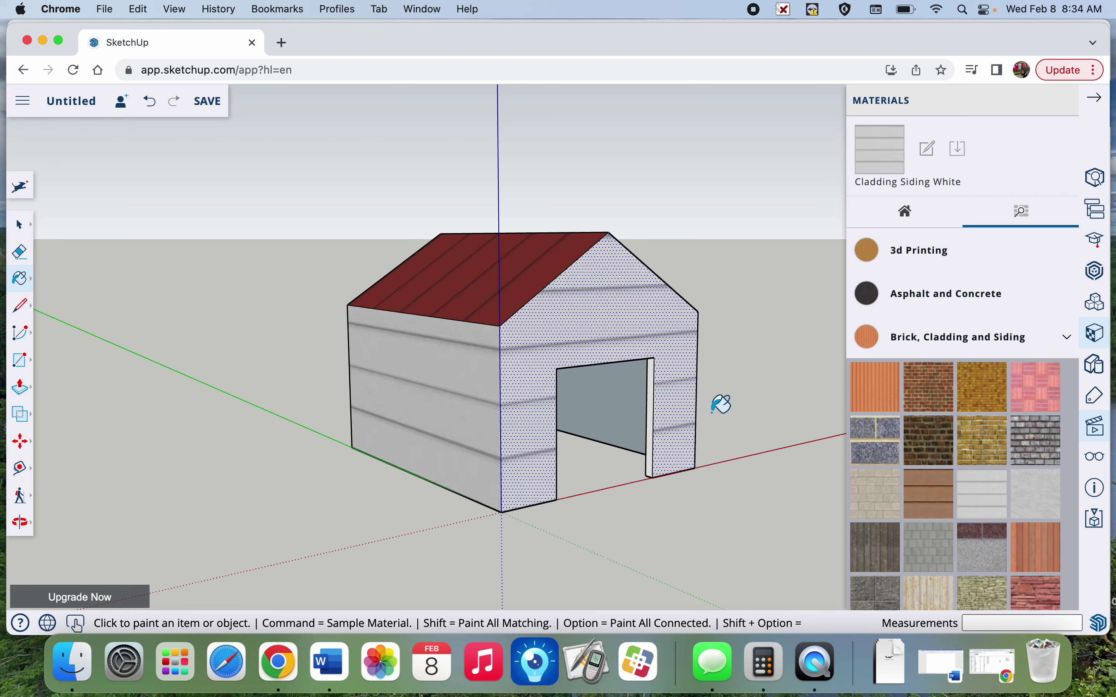